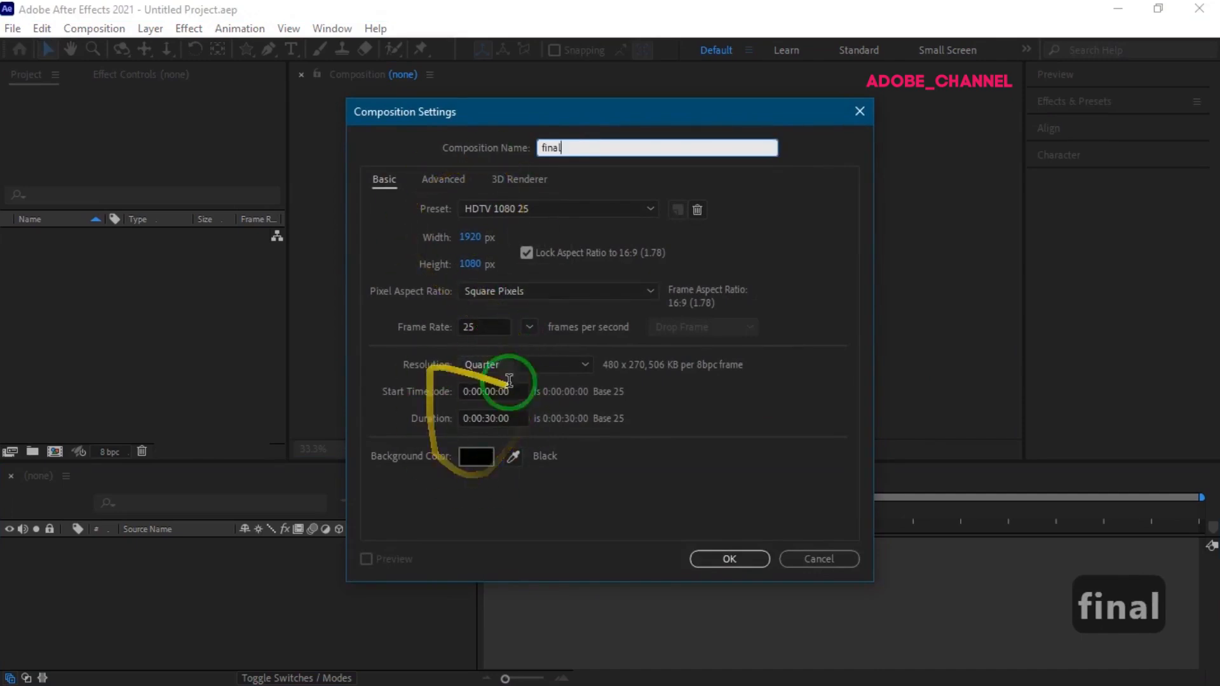
# - Create the composition "final" and draw a large orange star over the frame's upper-left corner
pyautogui.click(731, 562)
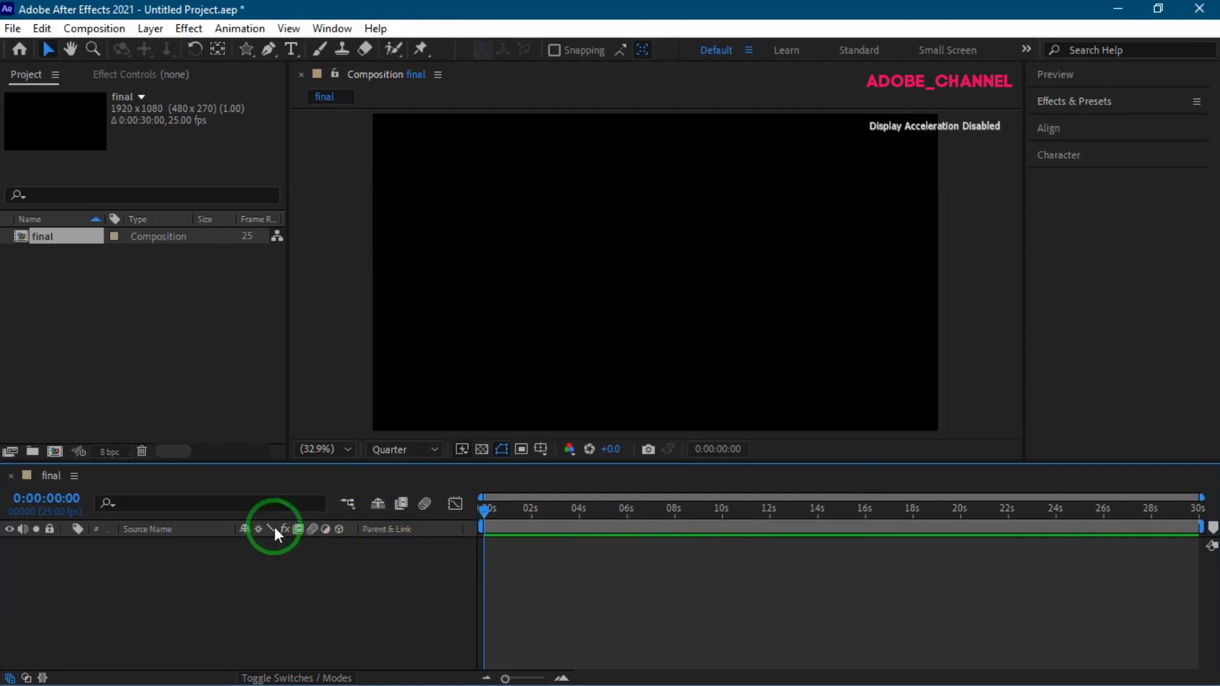
pyautogui.click(247, 50)
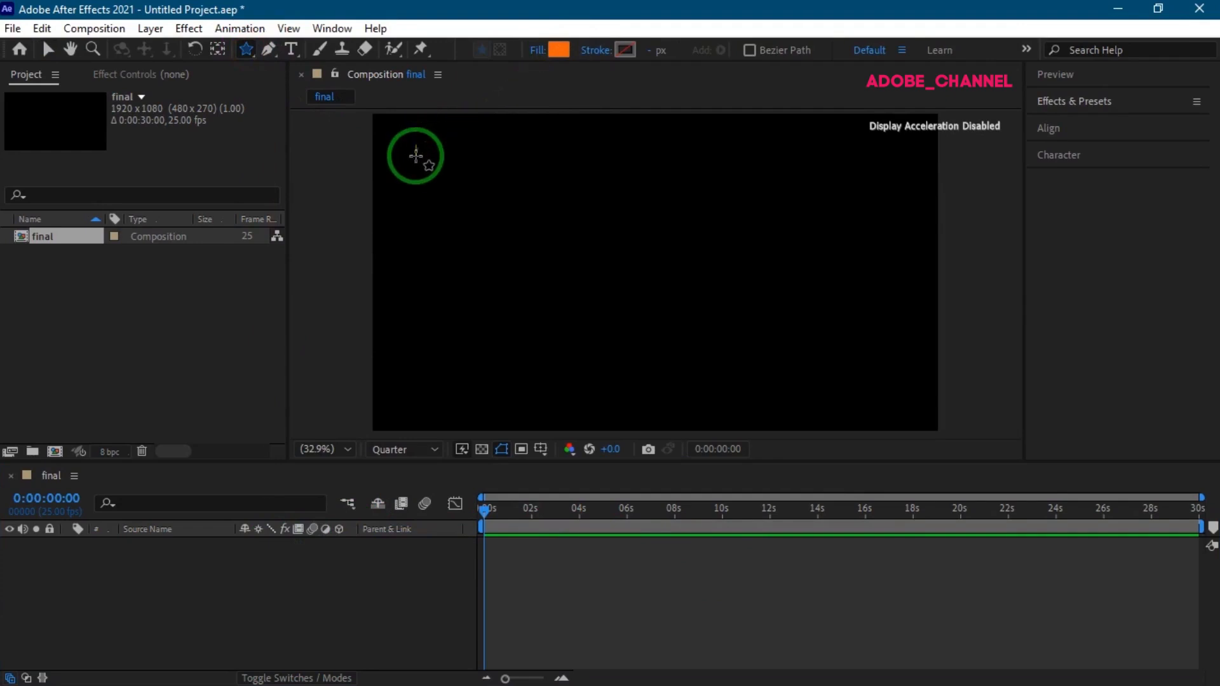
pyautogui.moveTo(419, 164); pyautogui.dragTo(490, 219)
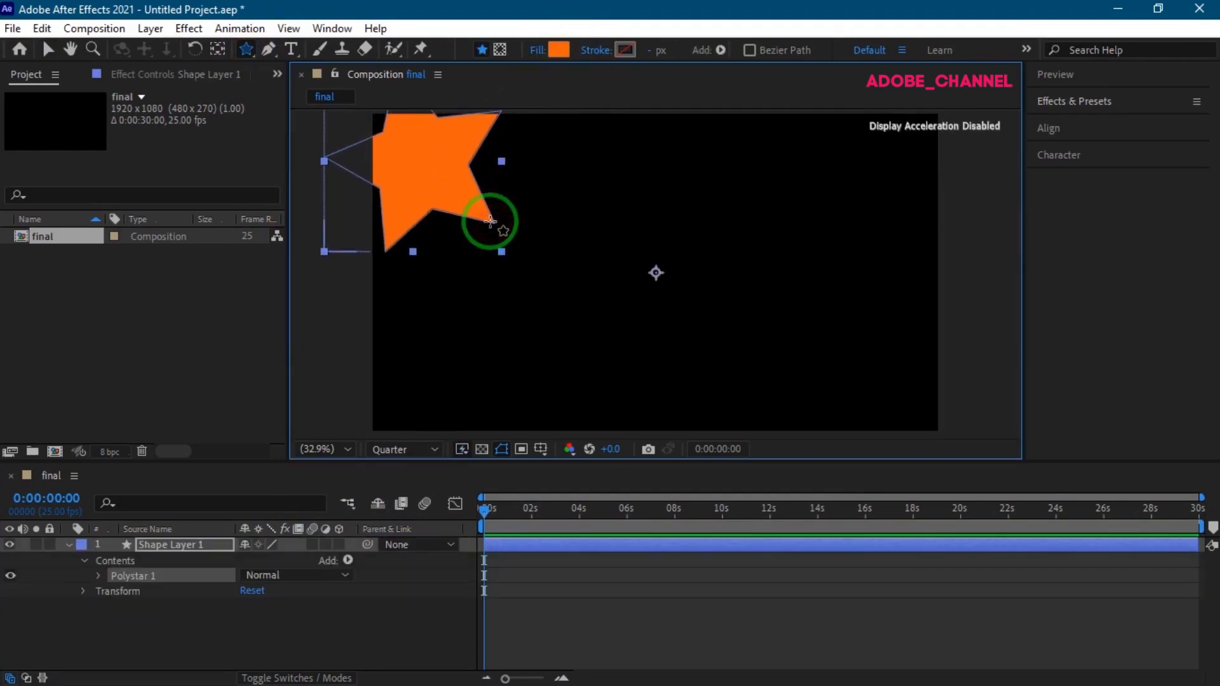
# - Nudge the star to the right and down so more of it sits inside the frame
pyautogui.press('Right')
pyautogui.press('Right')
pyautogui.press('Right')
pyautogui.press('Right')
pyautogui.press('Right')
pyautogui.press('Right')
pyautogui.press('Right')
pyautogui.press('Right')
pyautogui.press('Right')
pyautogui.press('Right')
pyautogui.press('Right')
pyautogui.press('Right')
pyautogui.press('Right')
pyautogui.press('Right')
pyautogui.press('Right')
pyautogui.press('Right')
pyautogui.press('Right')
pyautogui.press('Right')
pyautogui.press('Right')
pyautogui.press('Right')
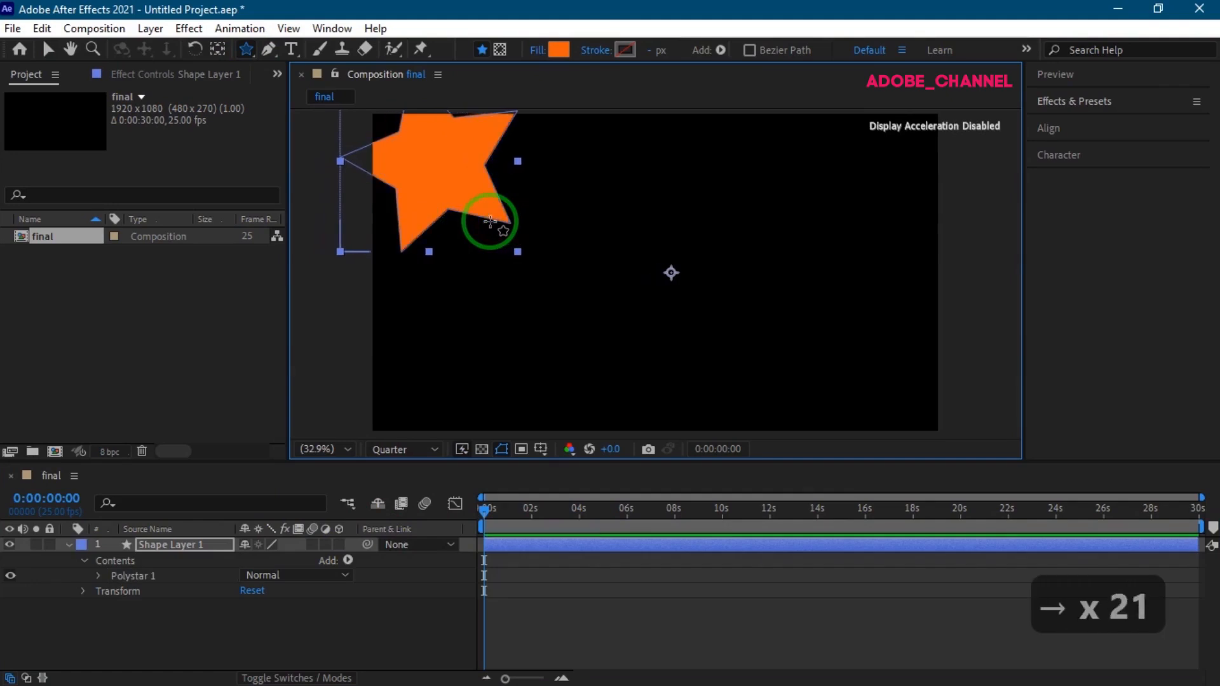
pyautogui.press('Down')
pyautogui.press('Down')
pyautogui.press('Down')
pyautogui.press('Down')
pyautogui.press('Down')
pyautogui.press('Down')
pyautogui.press('Down')
pyautogui.press('Down')
pyautogui.press('Down')
pyautogui.press('Down')
pyautogui.press('Down')
pyautogui.press('Down')
pyautogui.press('Down')
pyautogui.press('Down')
pyautogui.press('Down')
pyautogui.press('Down')
pyautogui.press('Down')
pyautogui.press('Down')
pyautogui.press('Down')
pyautogui.press('Down')
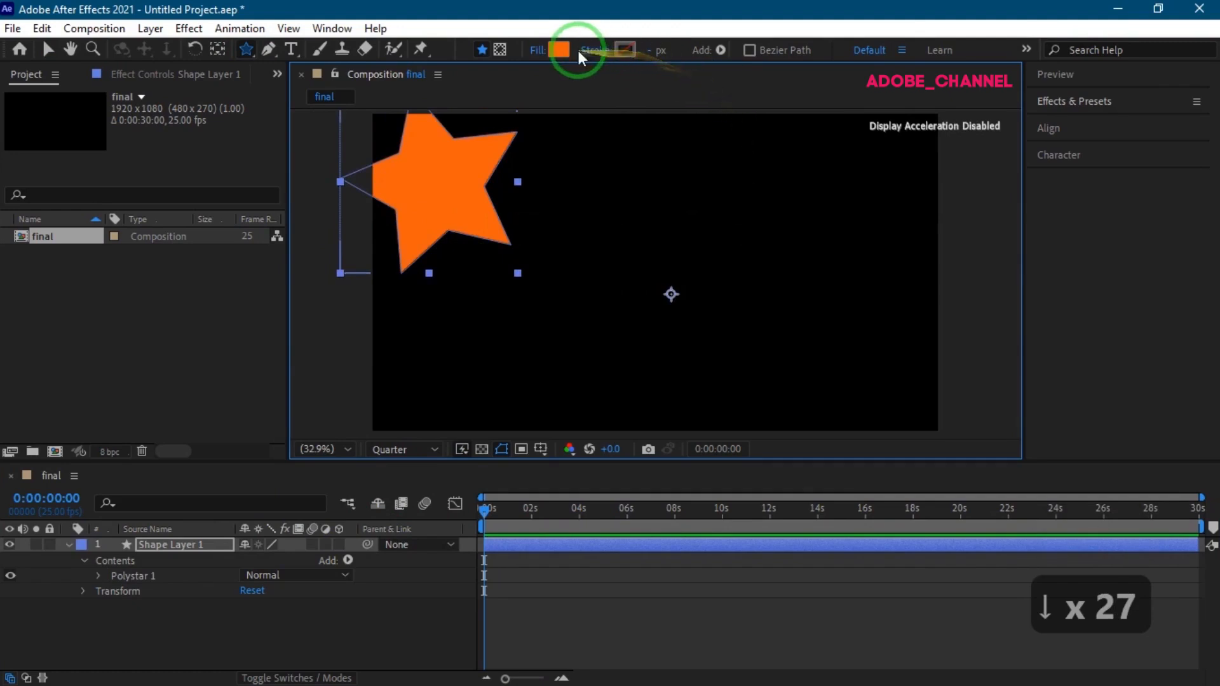
# - Change the star's fill color to 0DF474
pyautogui.click(555, 51)
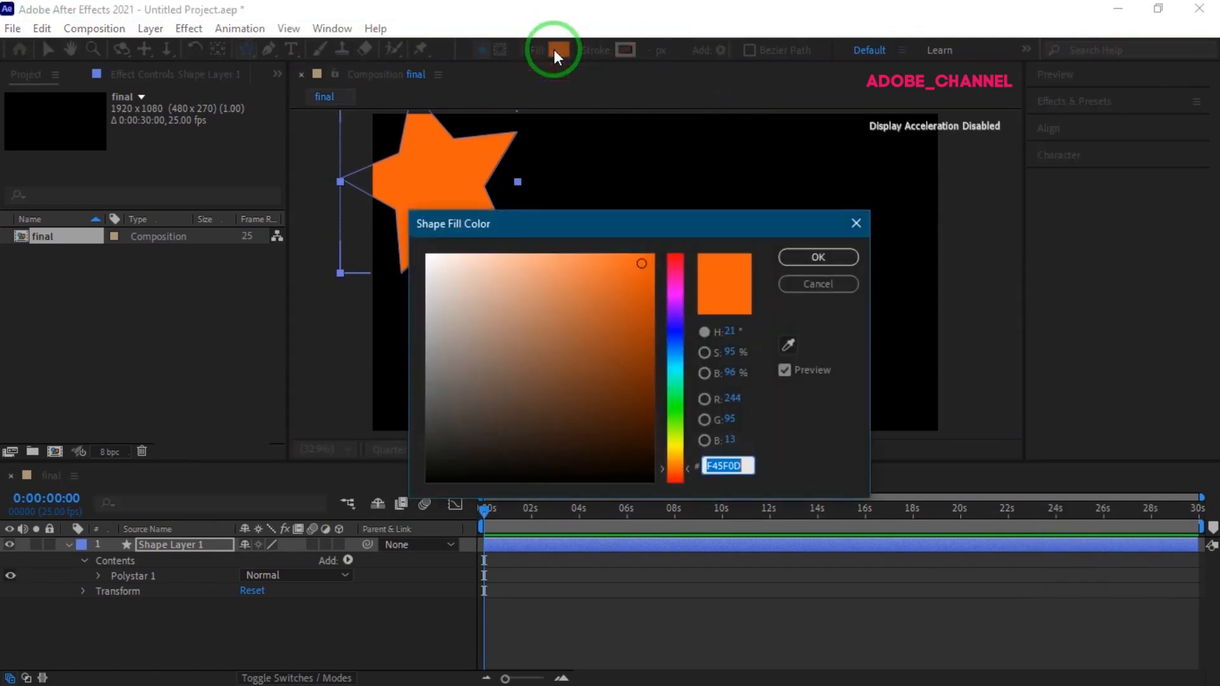
pyautogui.write('0DF')
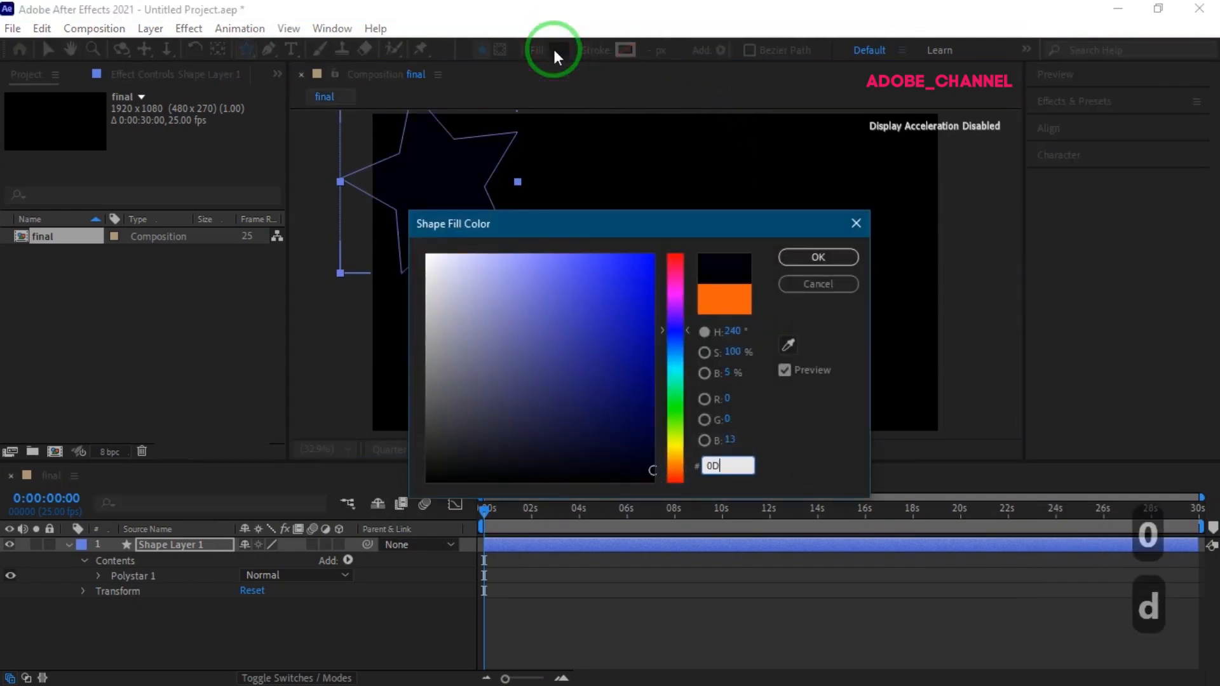
pyautogui.write('474')
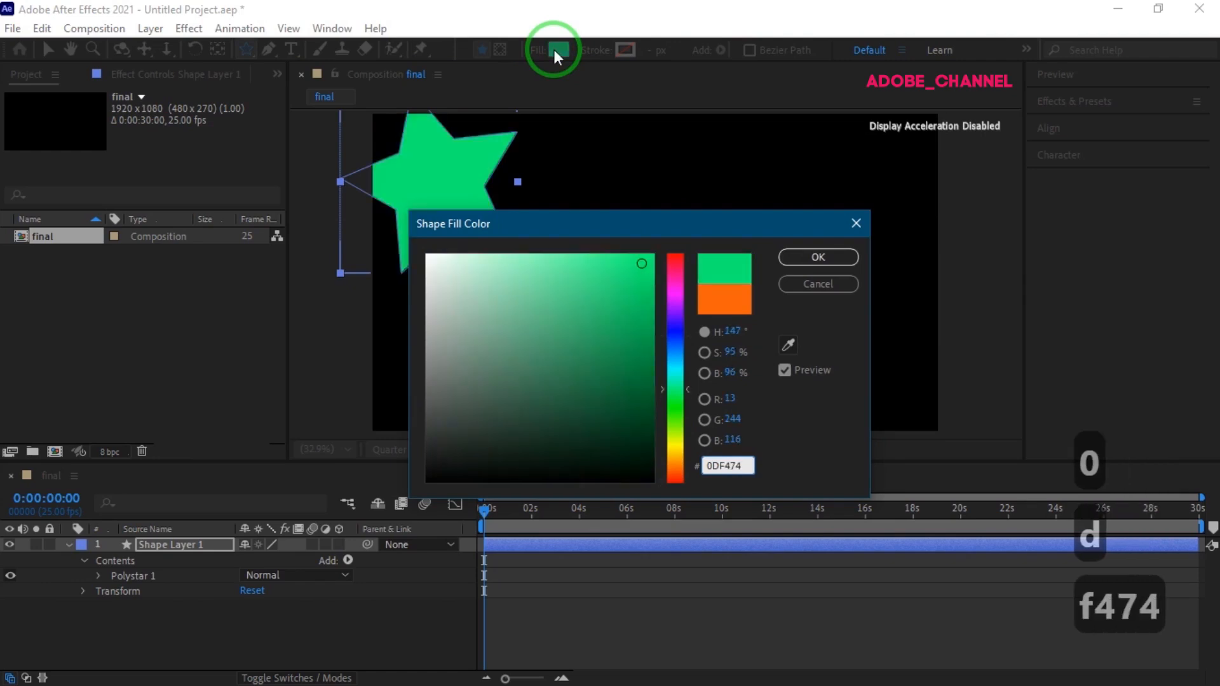
pyautogui.click(818, 259)
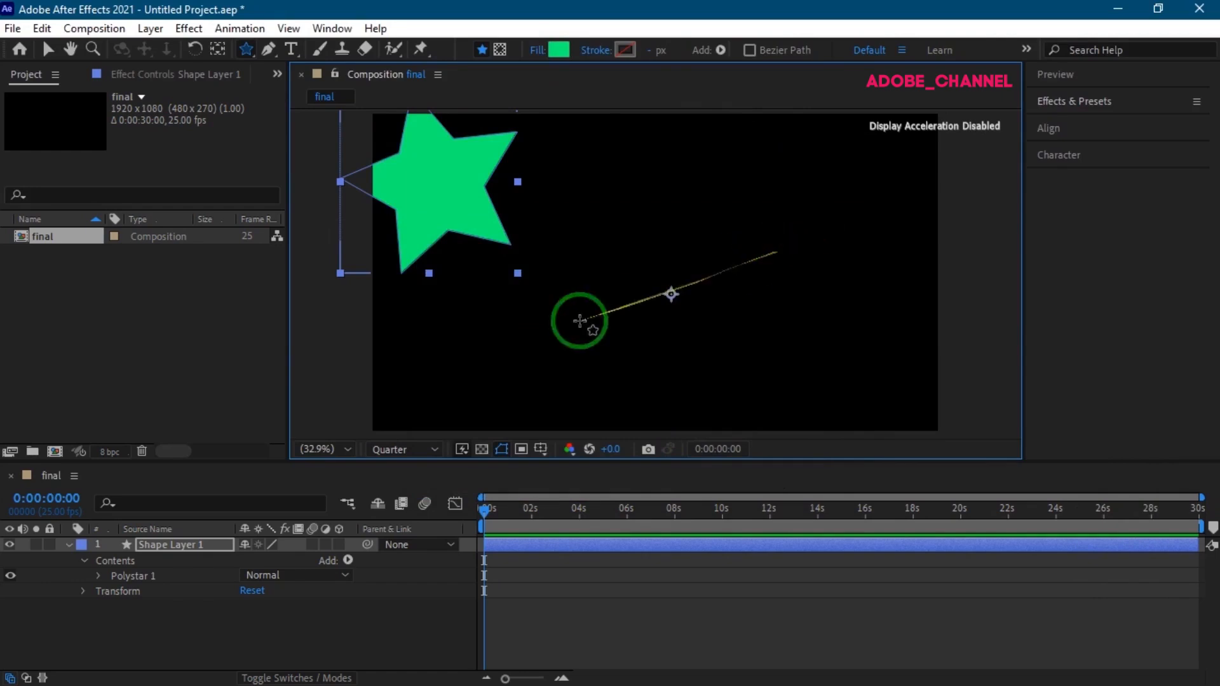
# - Keyframe the star path's Rotation from the start of the composition to 3 full revolutions at 0:00:29:24
pyautogui.click(98, 575)
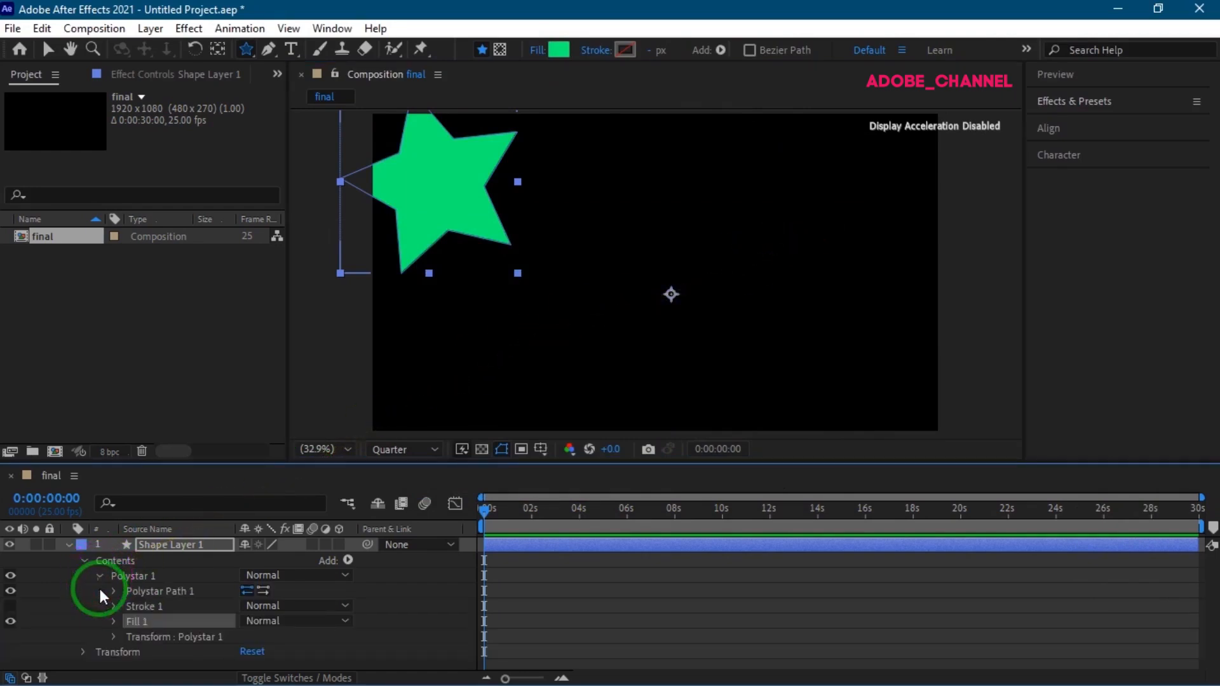
pyautogui.click(114, 591)
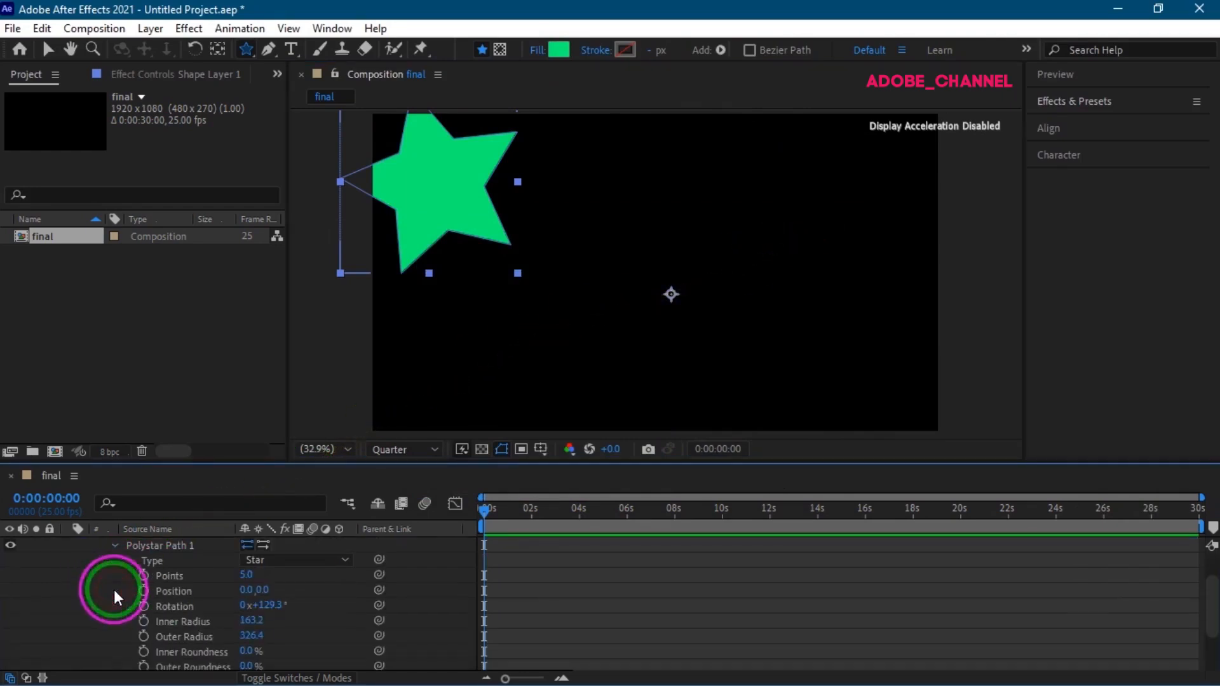
pyautogui.click(144, 605)
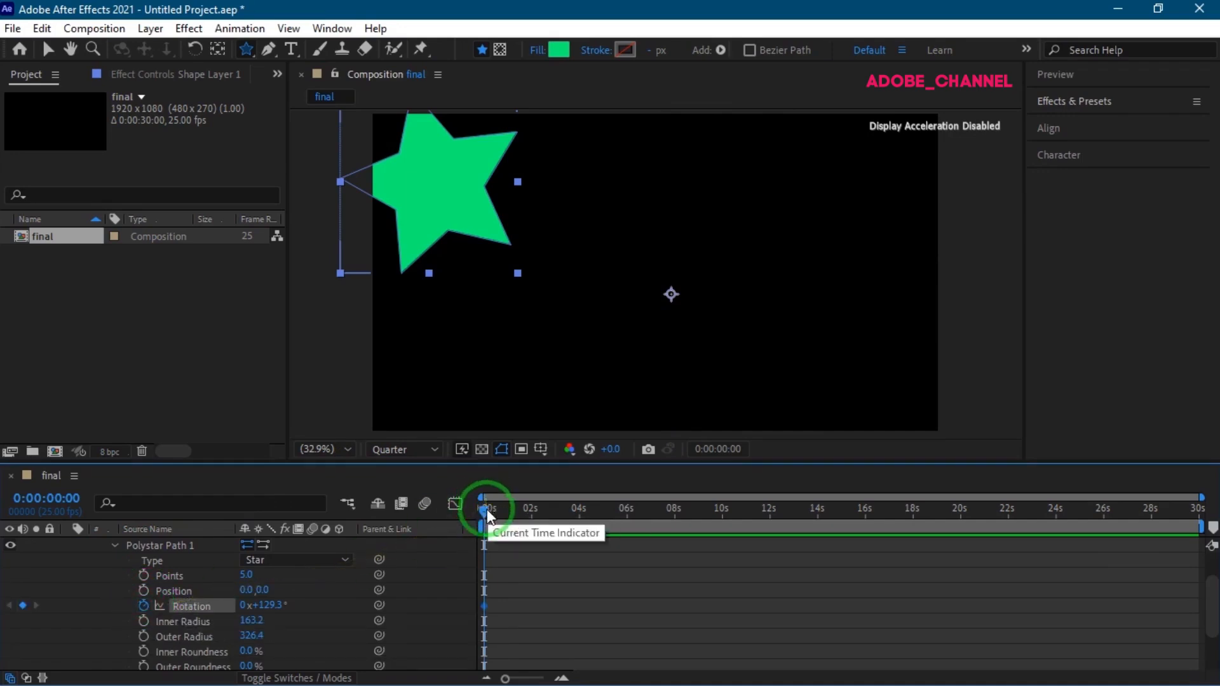
pyautogui.moveTo(486, 509); pyautogui.dragTo(1198, 509)
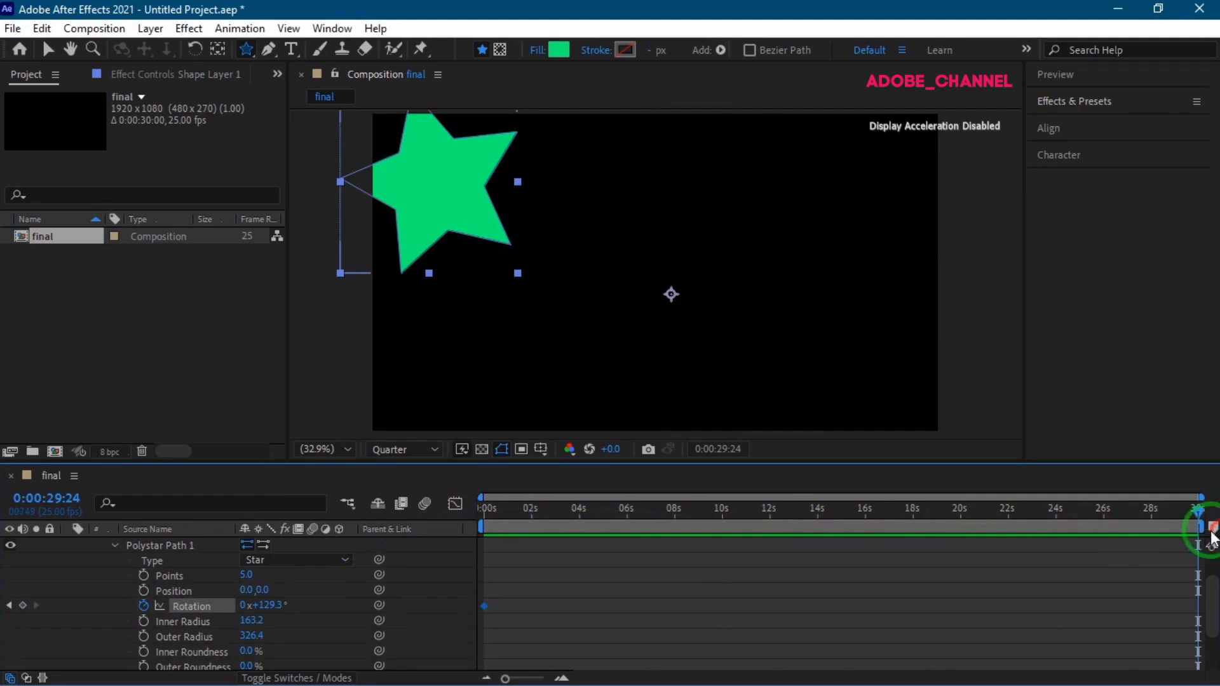
pyautogui.click(243, 605)
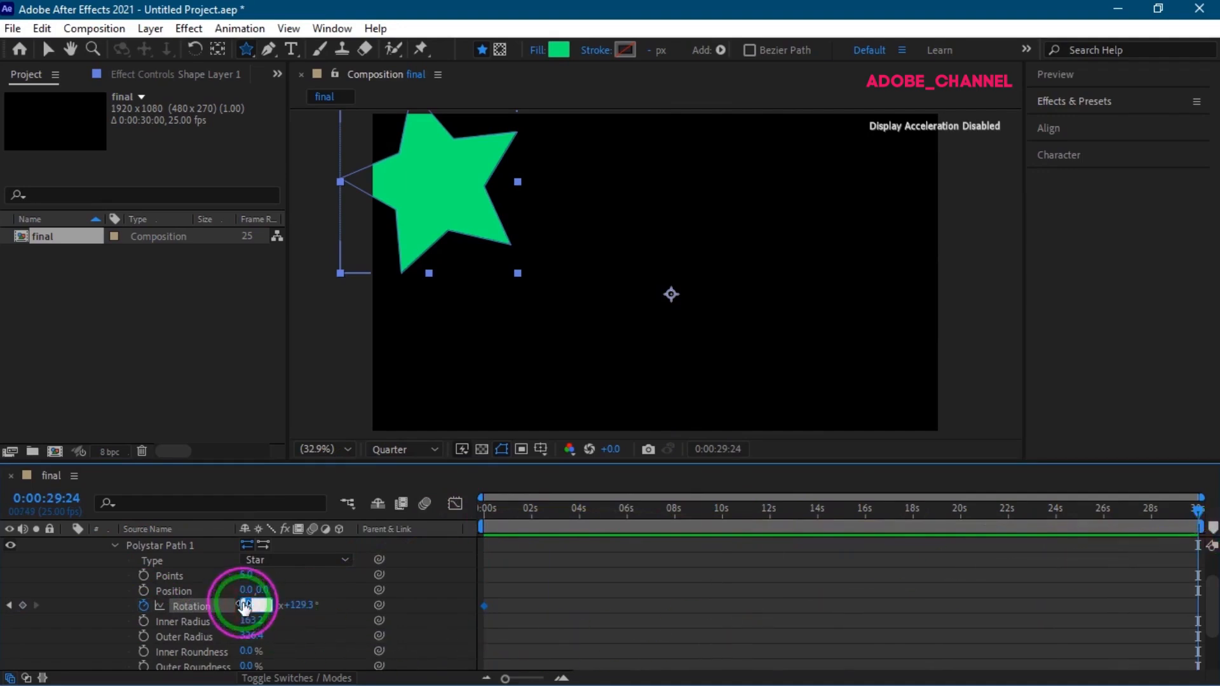
pyautogui.write('3')
pyautogui.press('Return')
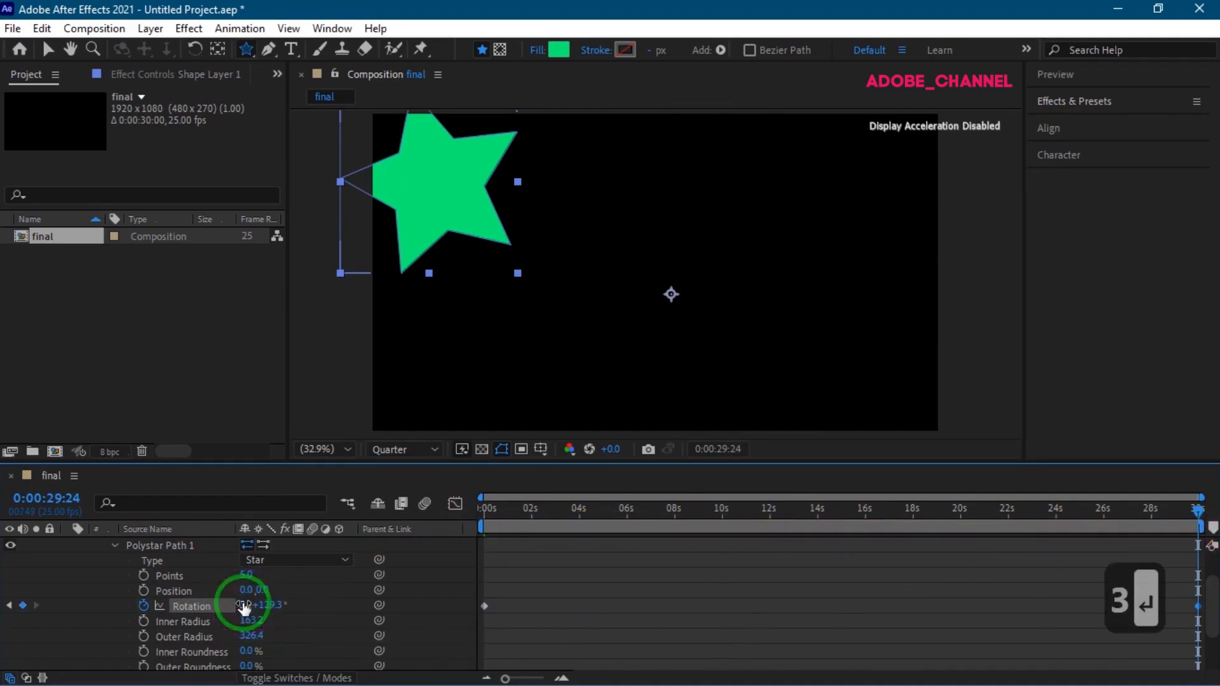
pyautogui.moveTo(483, 513); pyautogui.dragTo(462, 533)
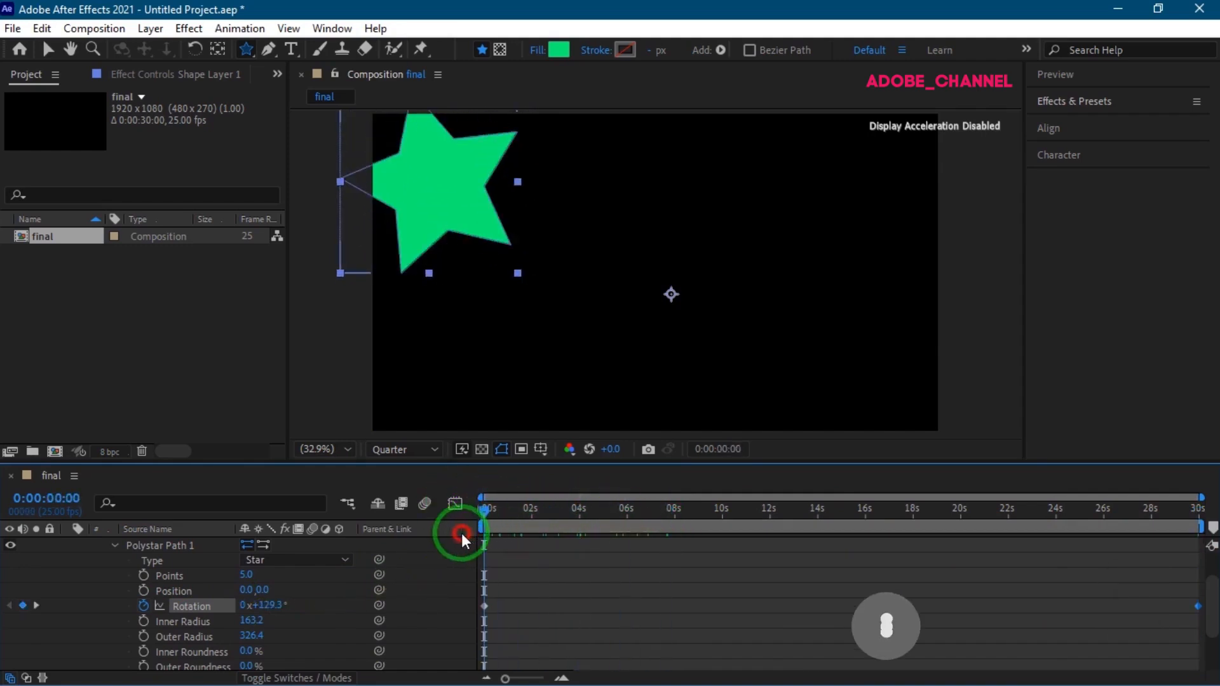
pyautogui.click(116, 546)
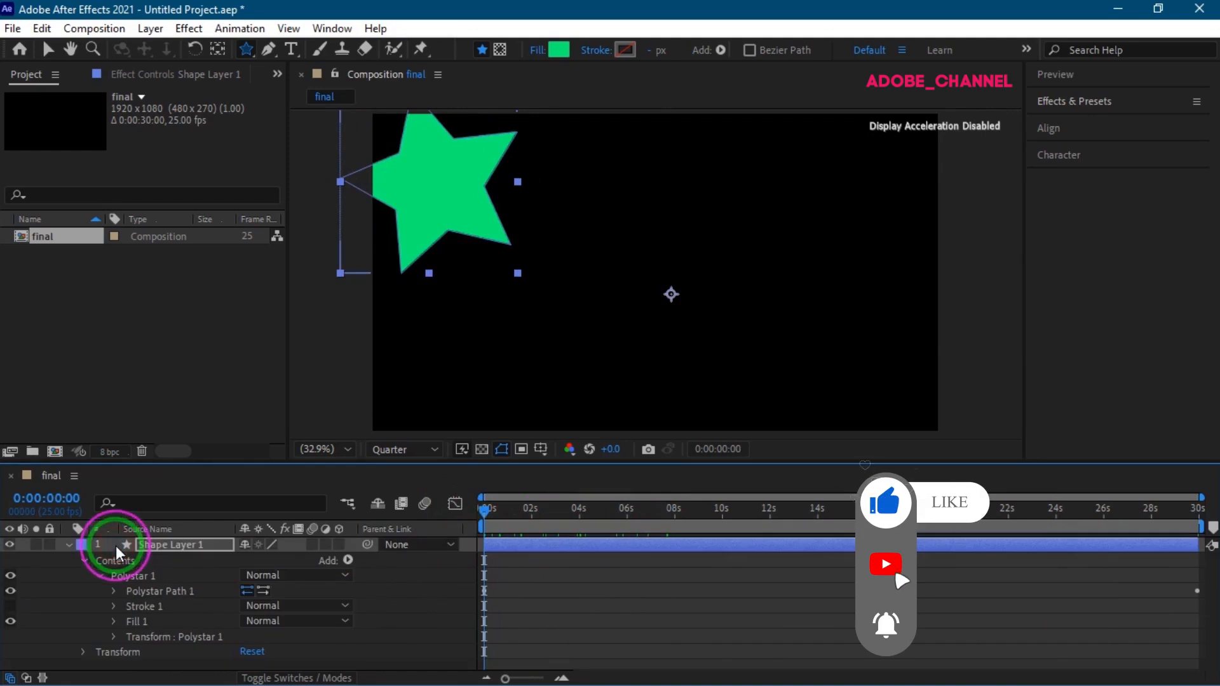
pyautogui.click(100, 576)
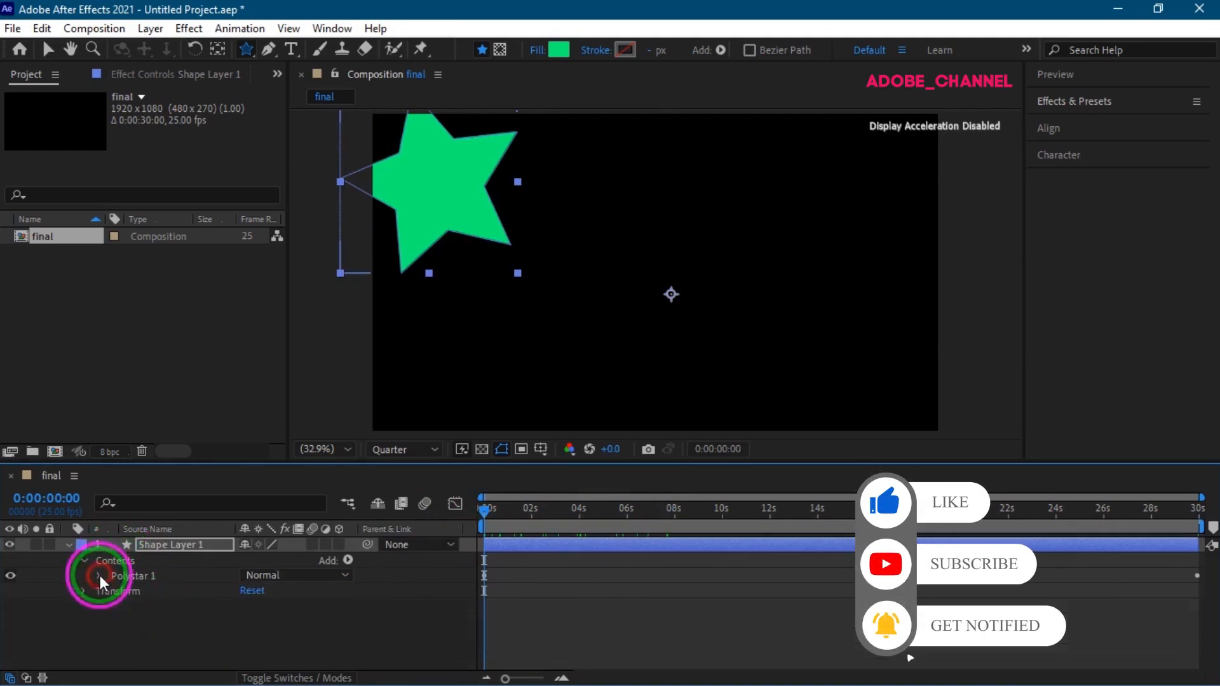
# - Find the Directional Blur effect and apply it to the star's shape layer
pyautogui.click(147, 574)
pyautogui.click(1145, 101)
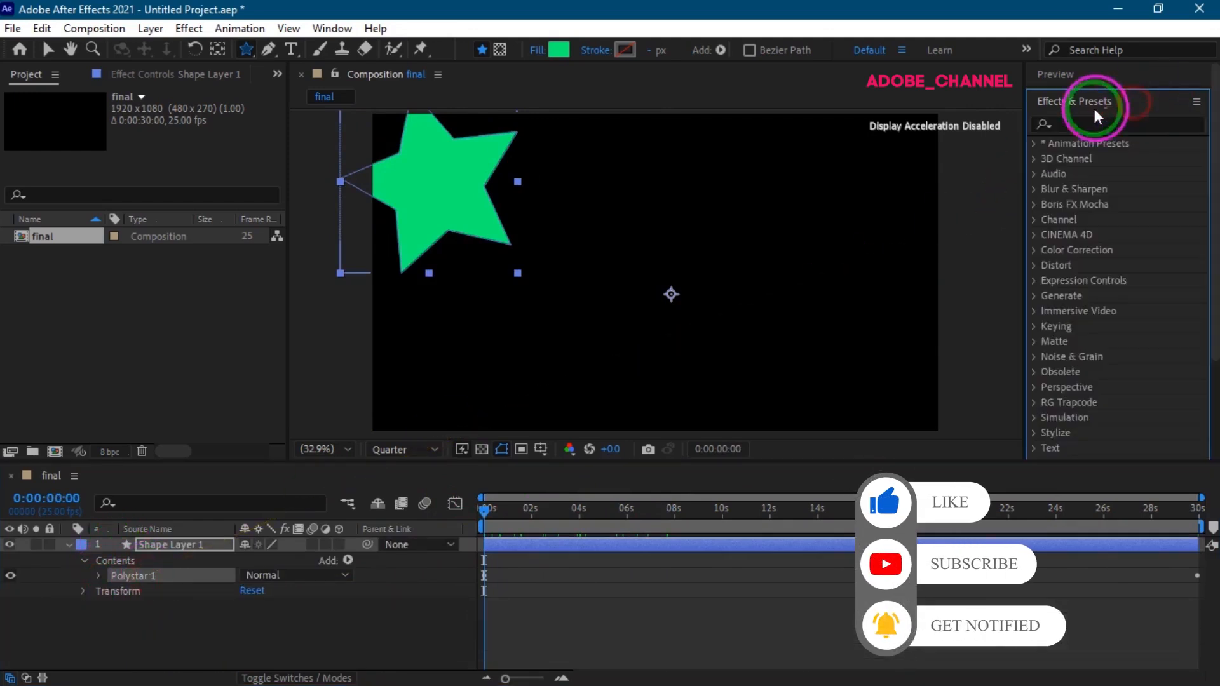
pyautogui.click(1080, 123)
pyautogui.write('dire')
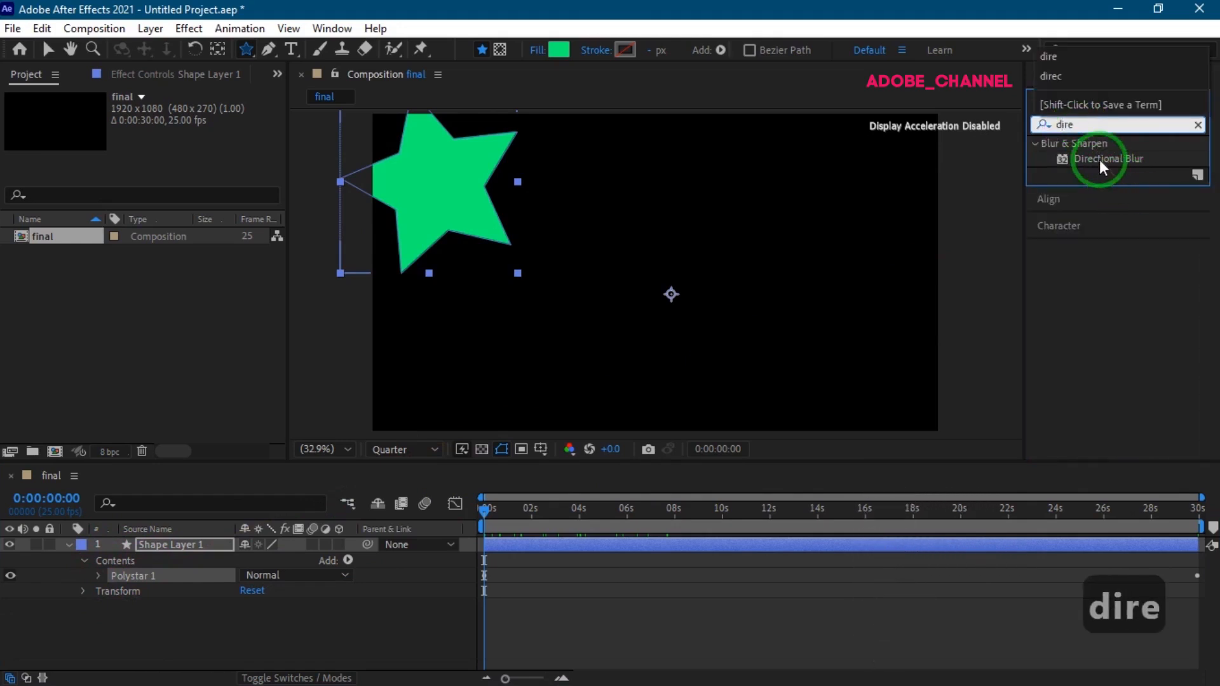
pyautogui.click(1099, 159)
pyautogui.doubleClick(1099, 159)
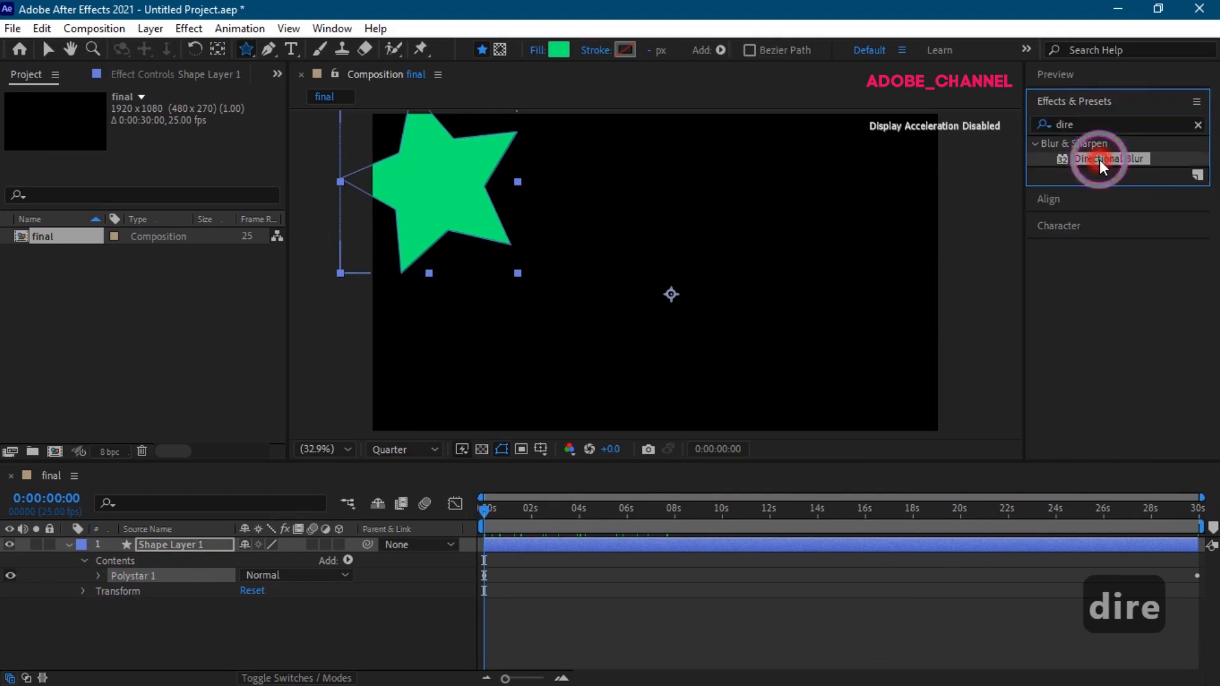
# - Set the Directional Blur's Blur Length to 500 and its Direction to 135°
pyautogui.click(166, 178)
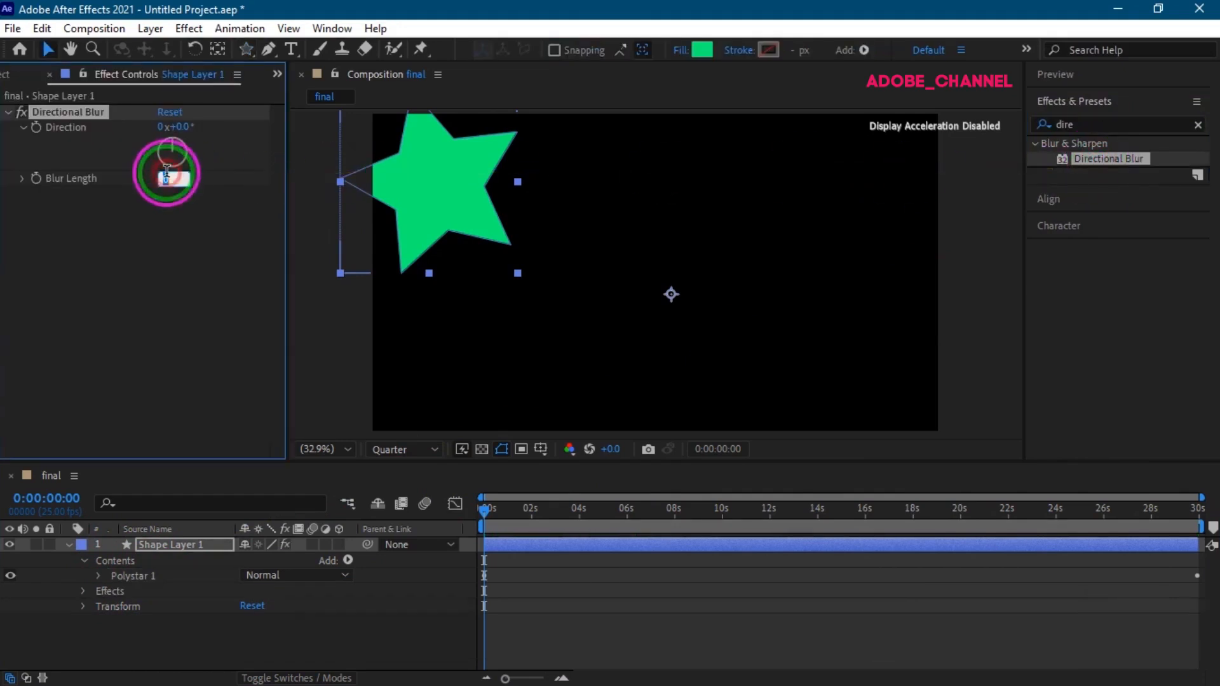
pyautogui.write('500')
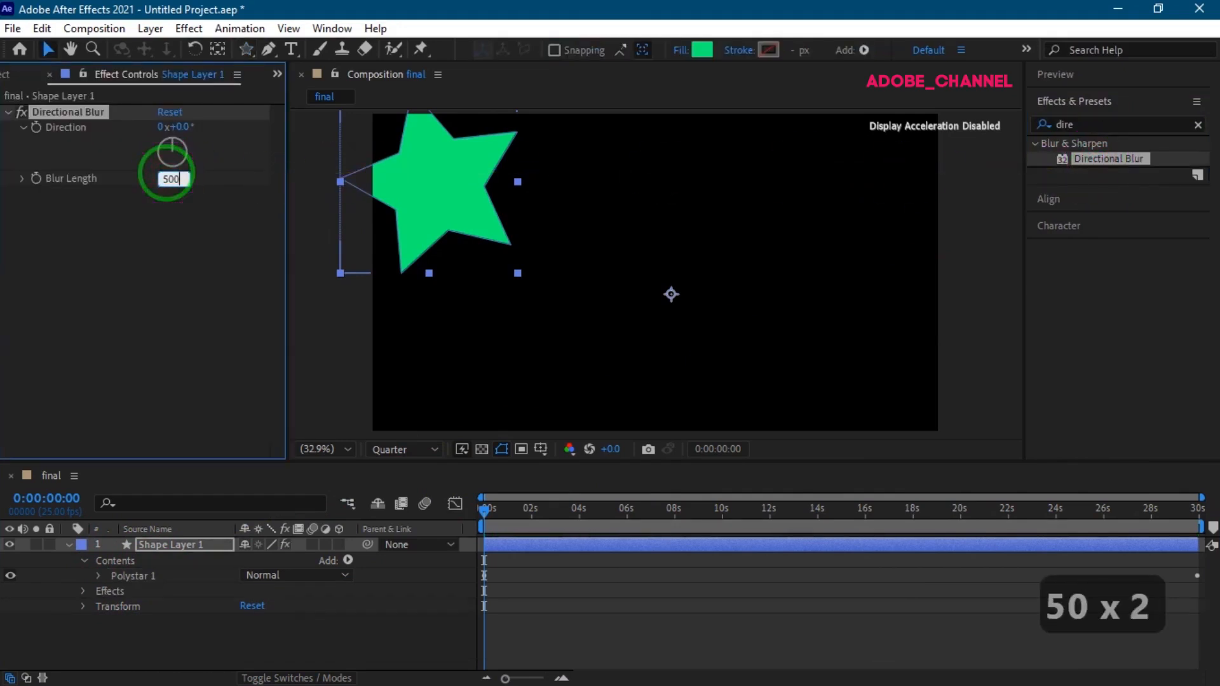
pyautogui.press('Return')
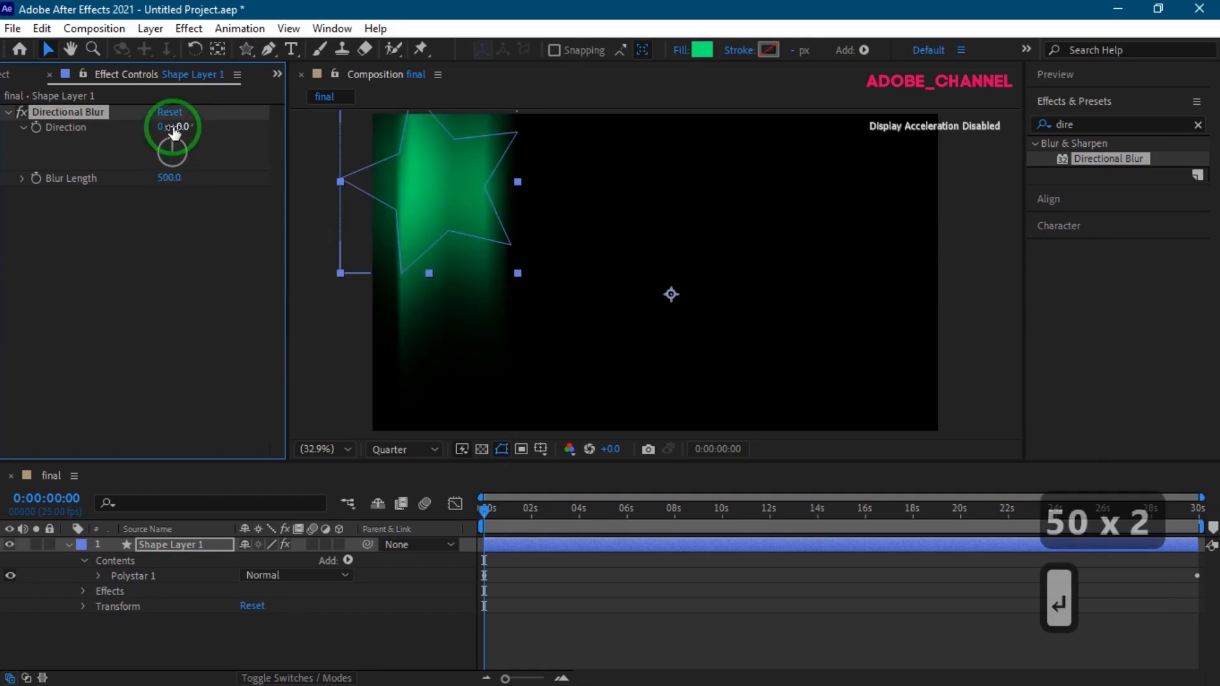
pyautogui.click(180, 127)
pyautogui.write('135')
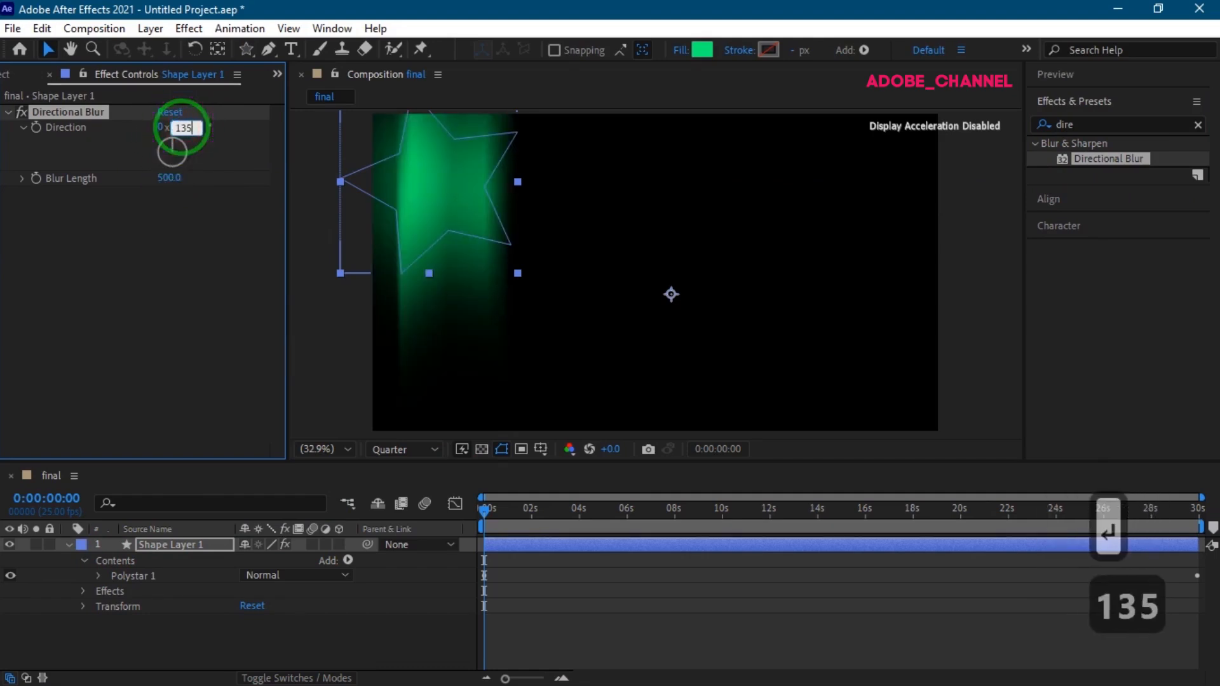
pyautogui.press('Return')
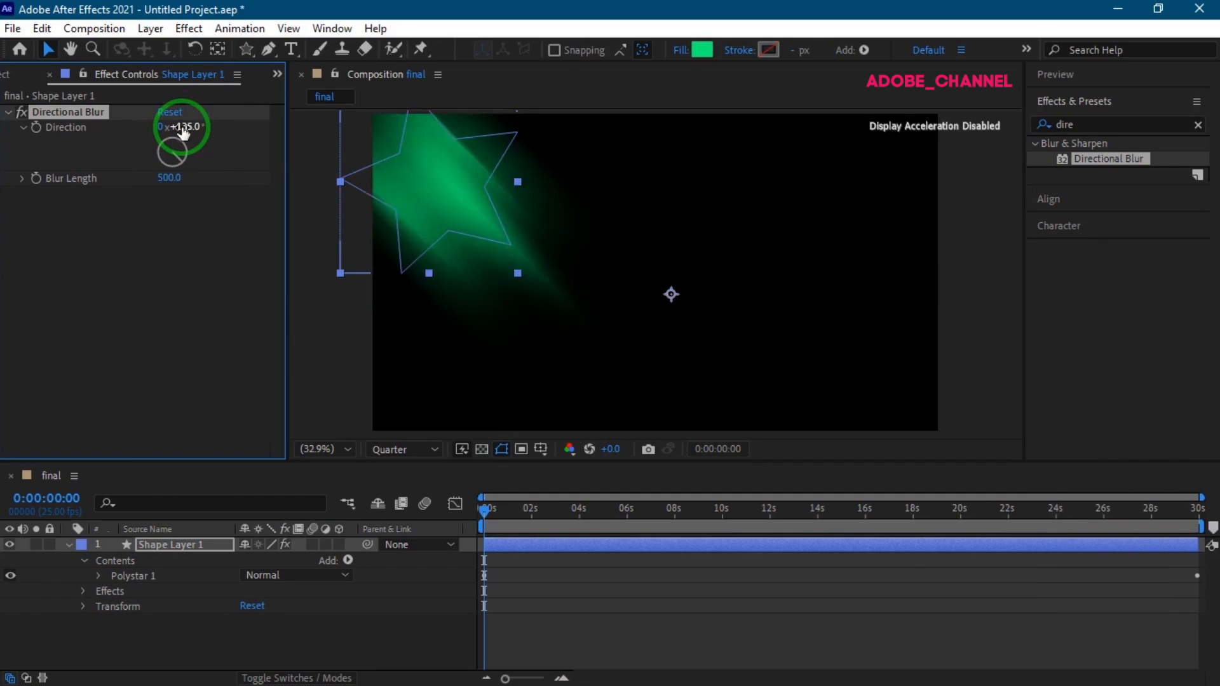
# - Duplicate Polystar 1 within the shape layer and move the copy diagonally down to the frame's lower center
pyautogui.click(127, 575)
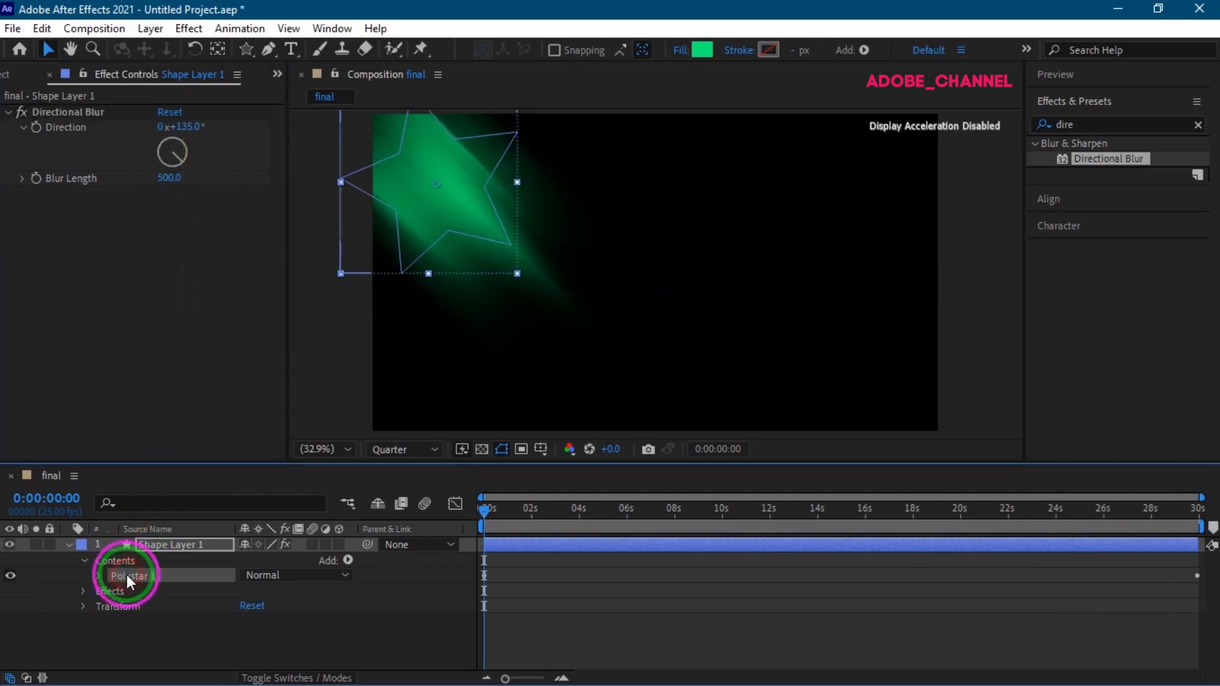
pyautogui.hotkey('ctrl', 'd')
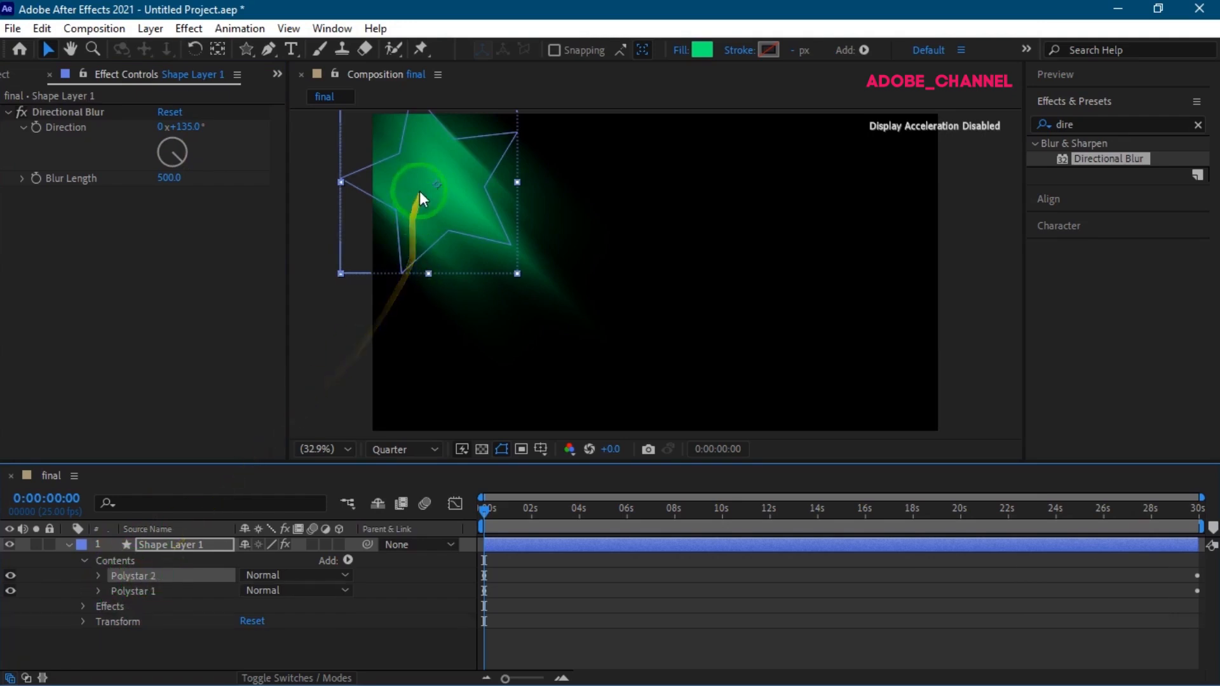
pyautogui.moveTo(499, 219); pyautogui.dragTo(646, 352)
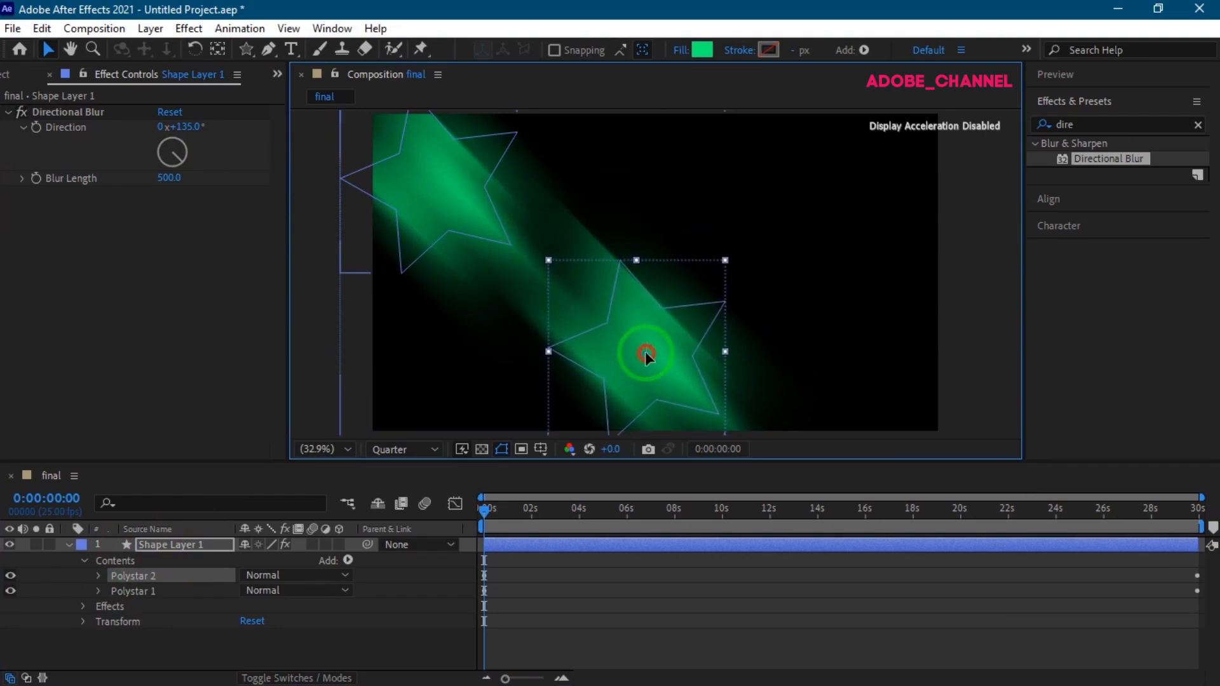
# - Change the duplicated star's fill color to E10DF4
pyautogui.click(700, 49)
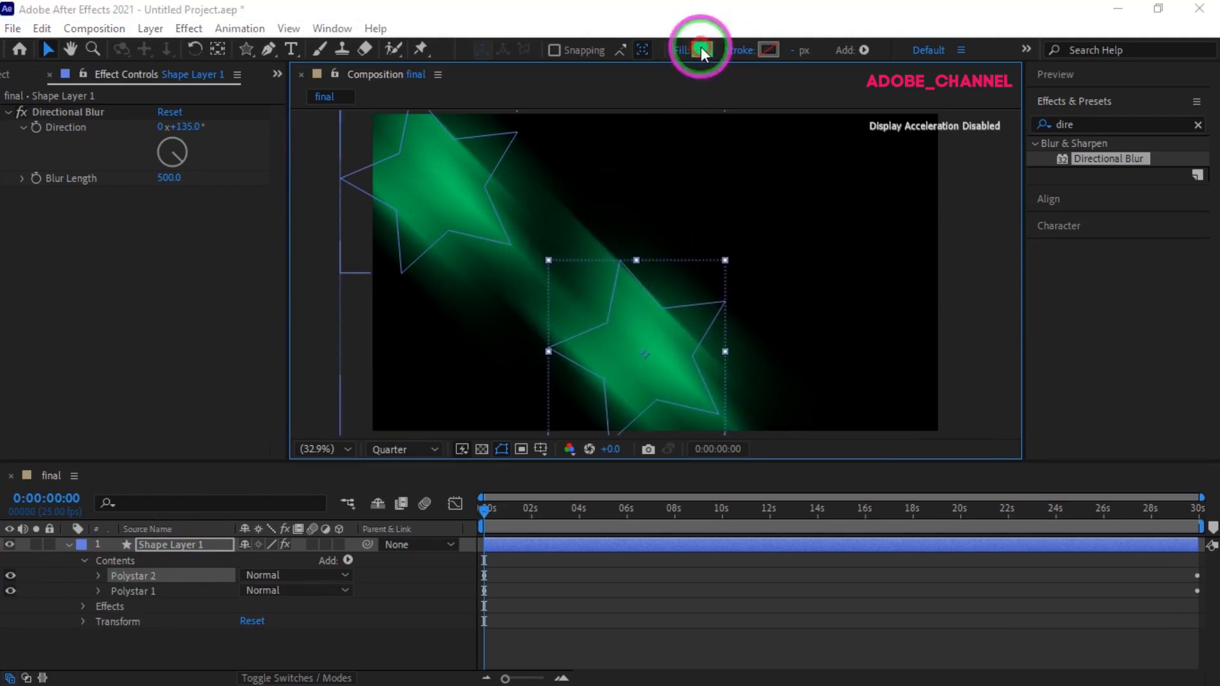
pyautogui.write('e10')
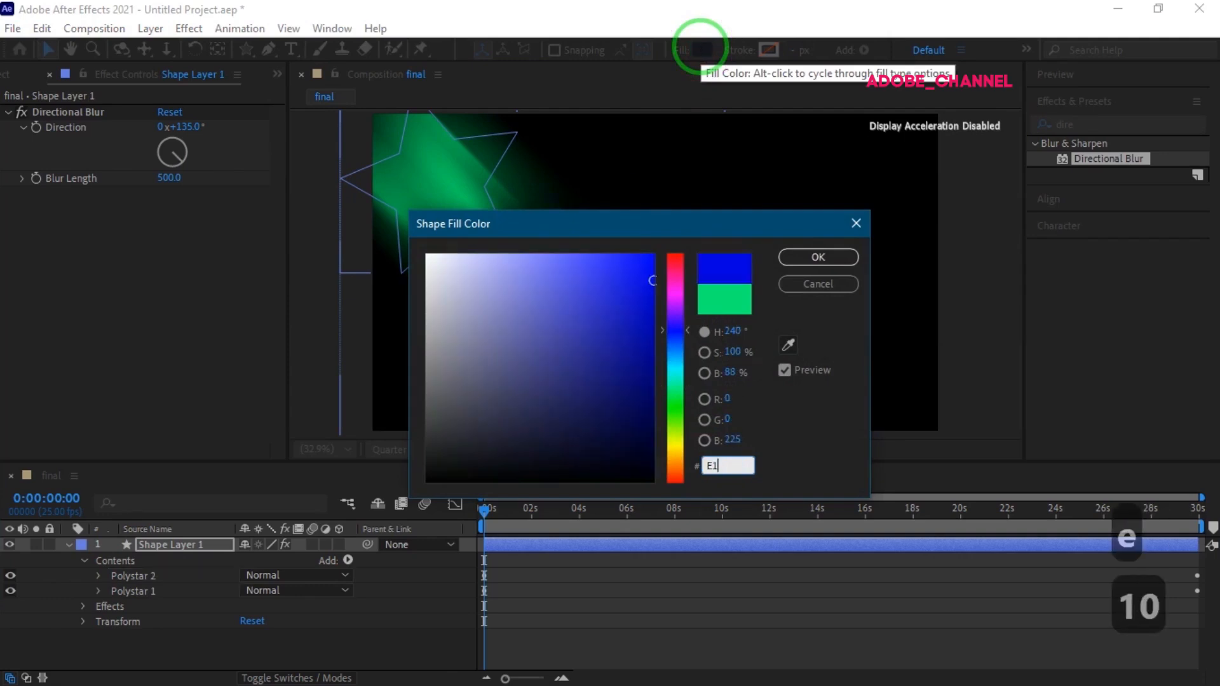
pyautogui.write('df4')
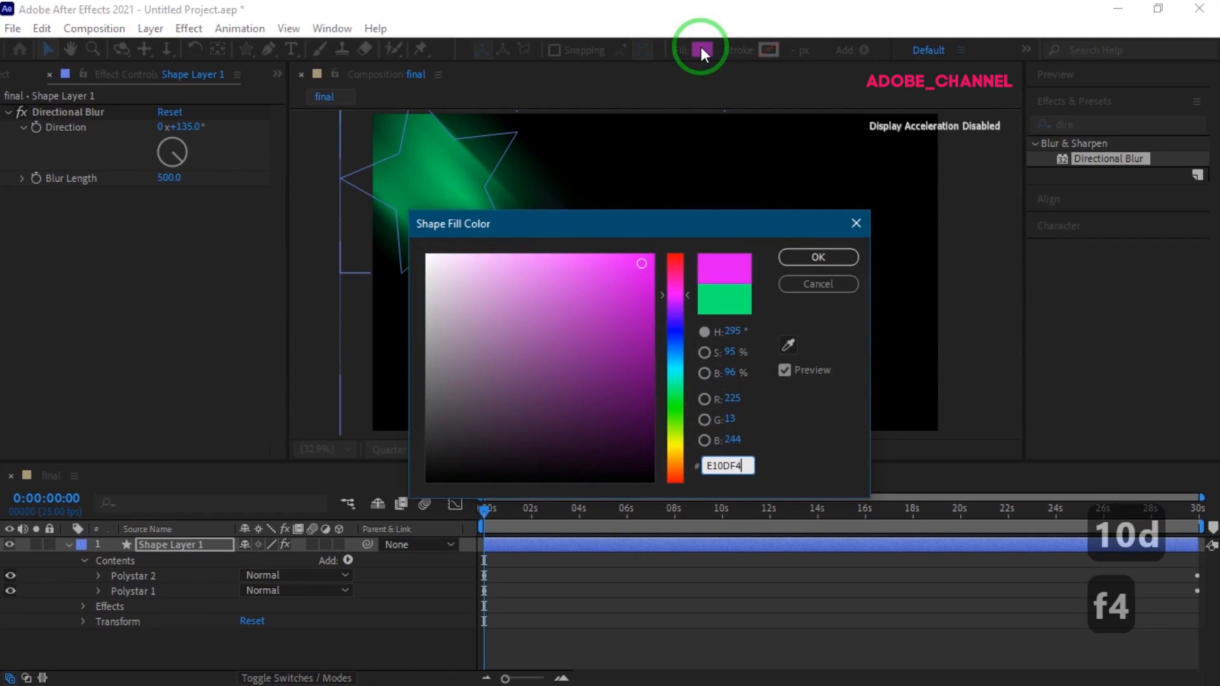
pyautogui.click(809, 261)
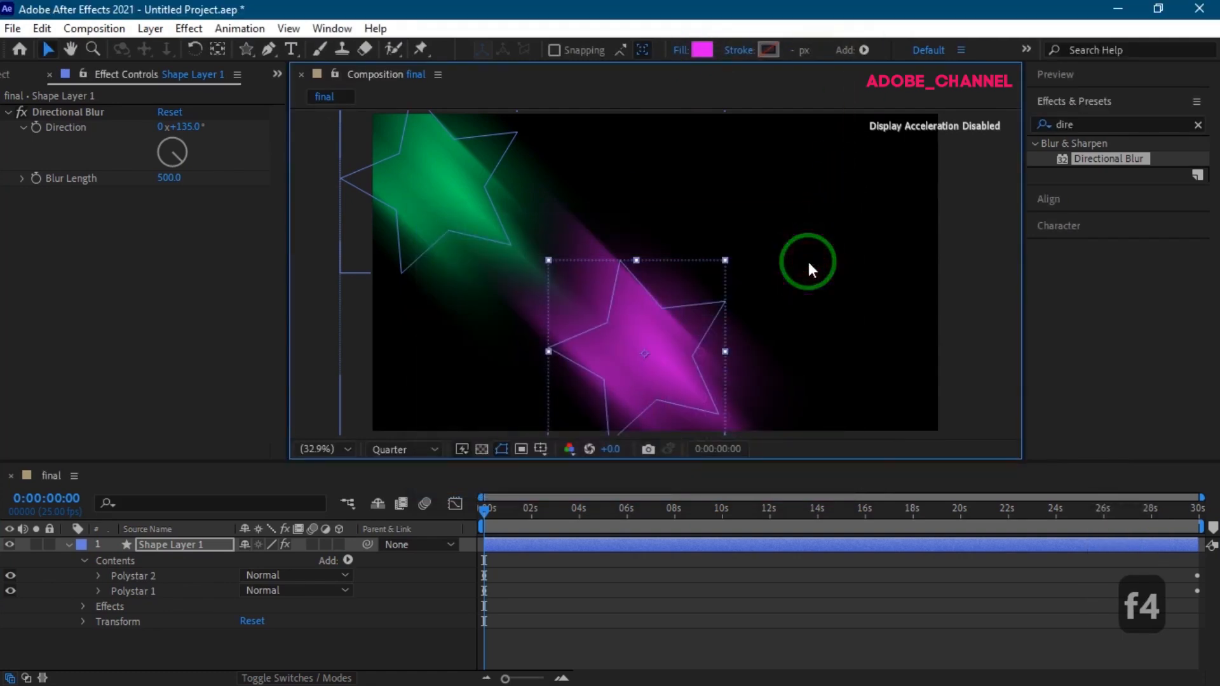
# - Duplicate the magenta star, Polystar 2, and move the copy to the upper-right corner of the frame
pyautogui.click(134, 575)
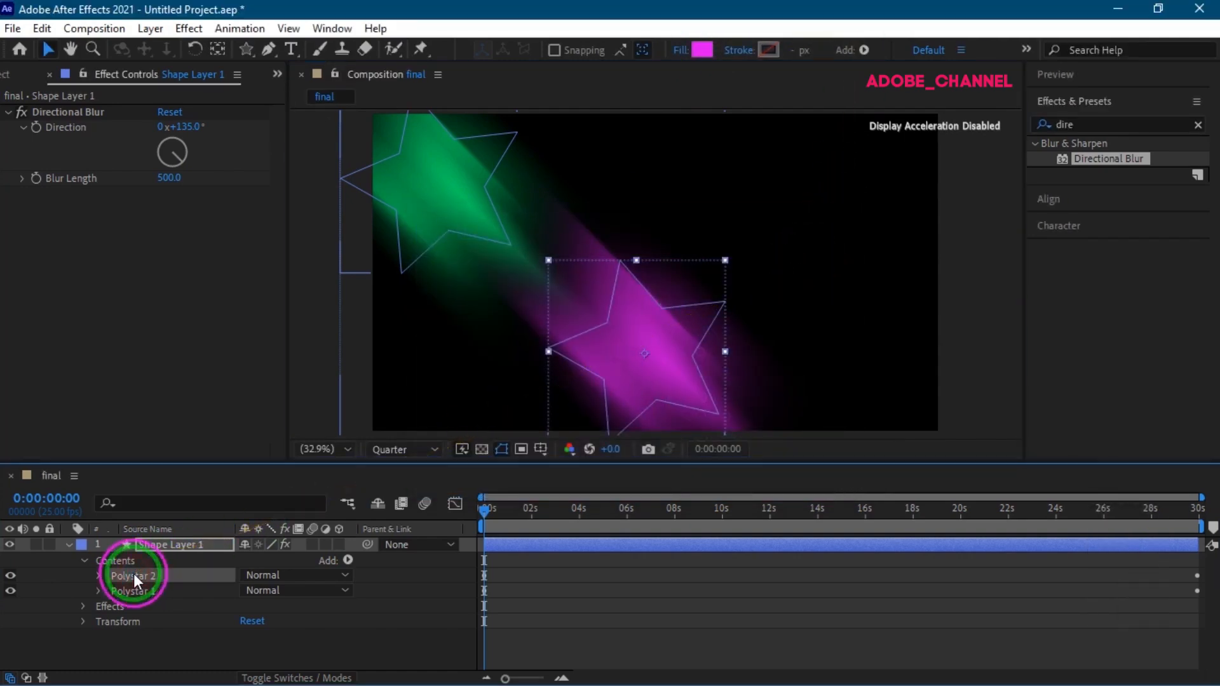
pyautogui.hotkey('ctrl', 'd')
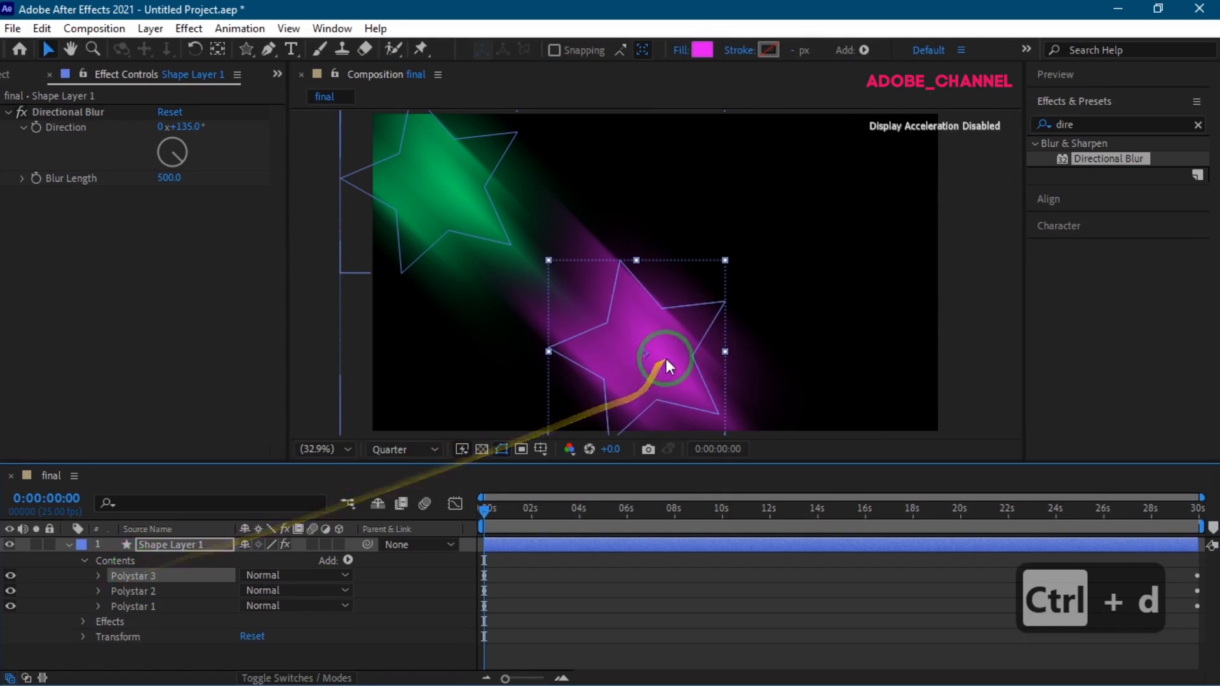
pyautogui.moveTo(640, 354); pyautogui.dragTo(867, 180)
# - Change the fill color of the new upper-right star to F4E10D
pyautogui.click(703, 50)
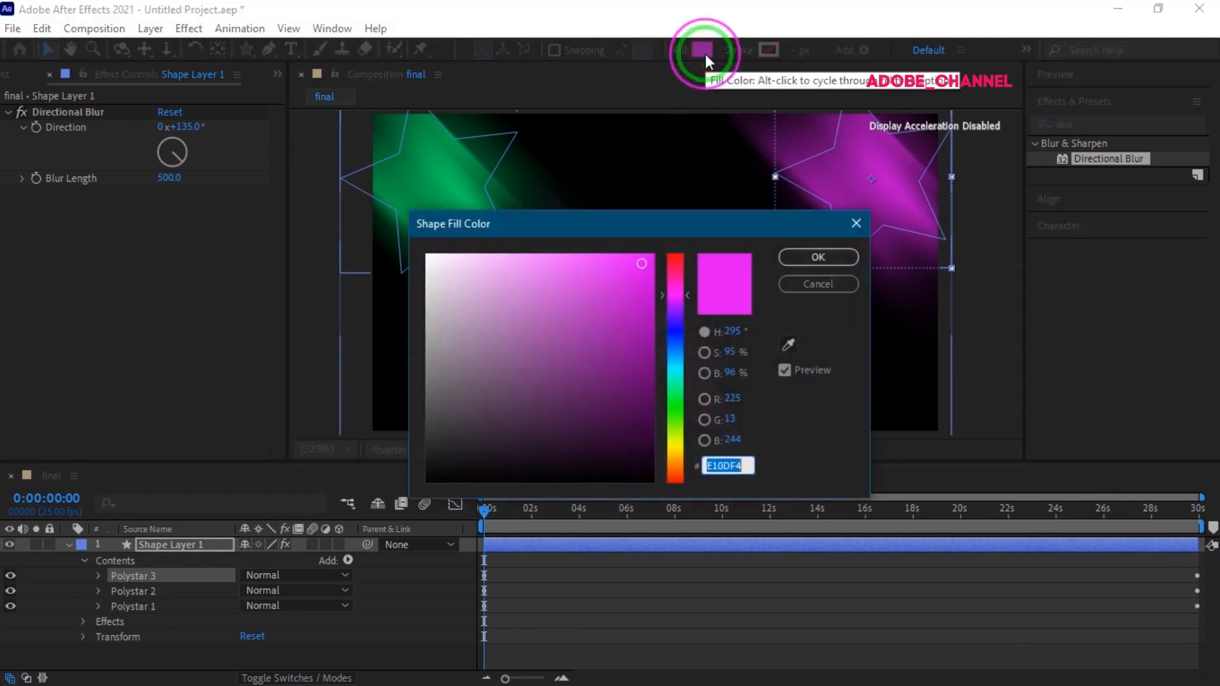
pyautogui.write('F4E1')
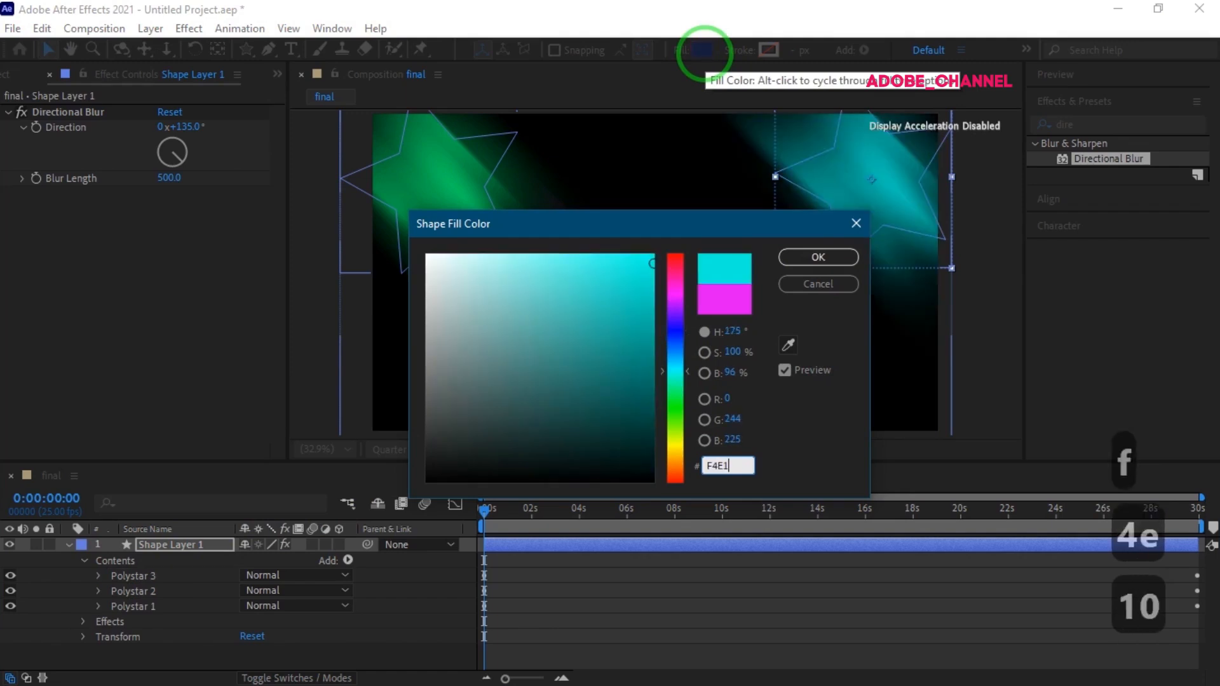
pyautogui.write('0D')
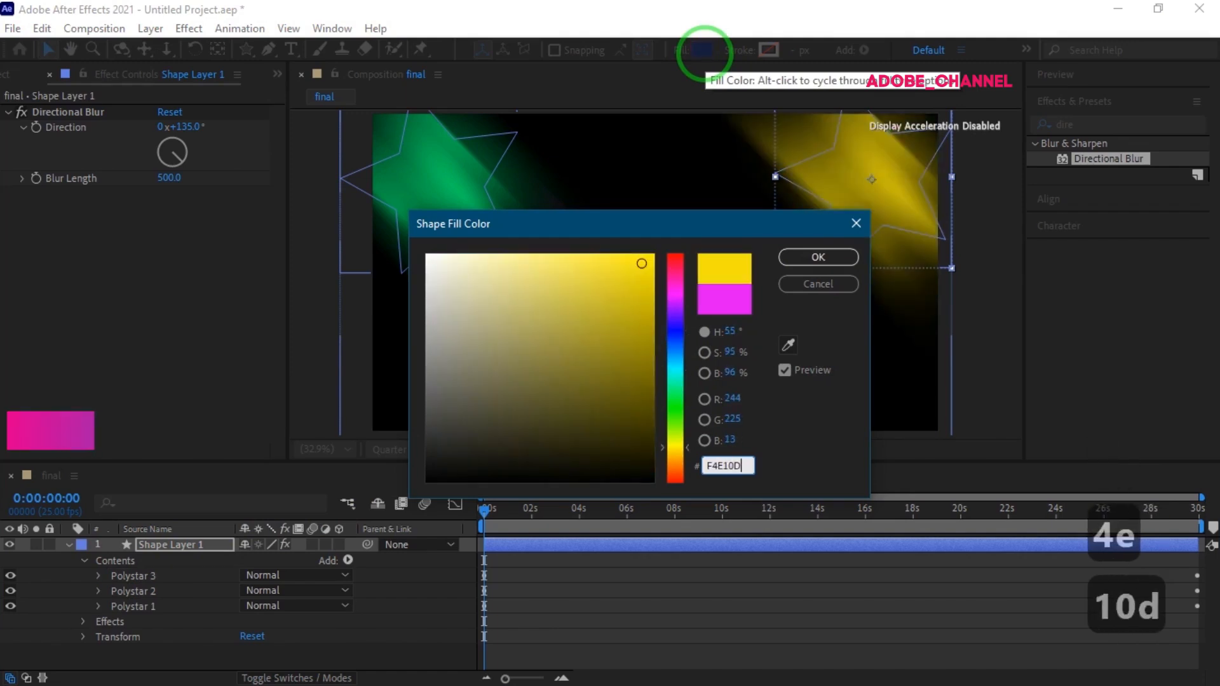
pyautogui.click(804, 258)
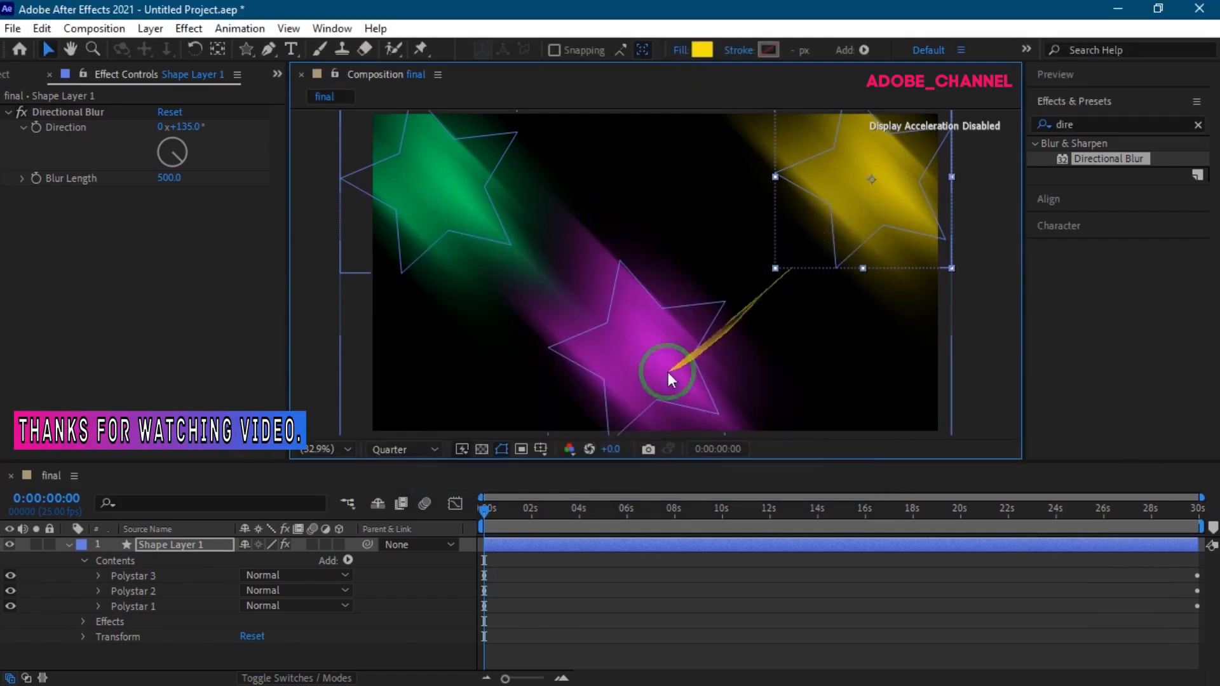
# - Nudge the magenta star slightly right and shift the yellow star slightly left and down to even out their spacing
pyautogui.click(139, 590)
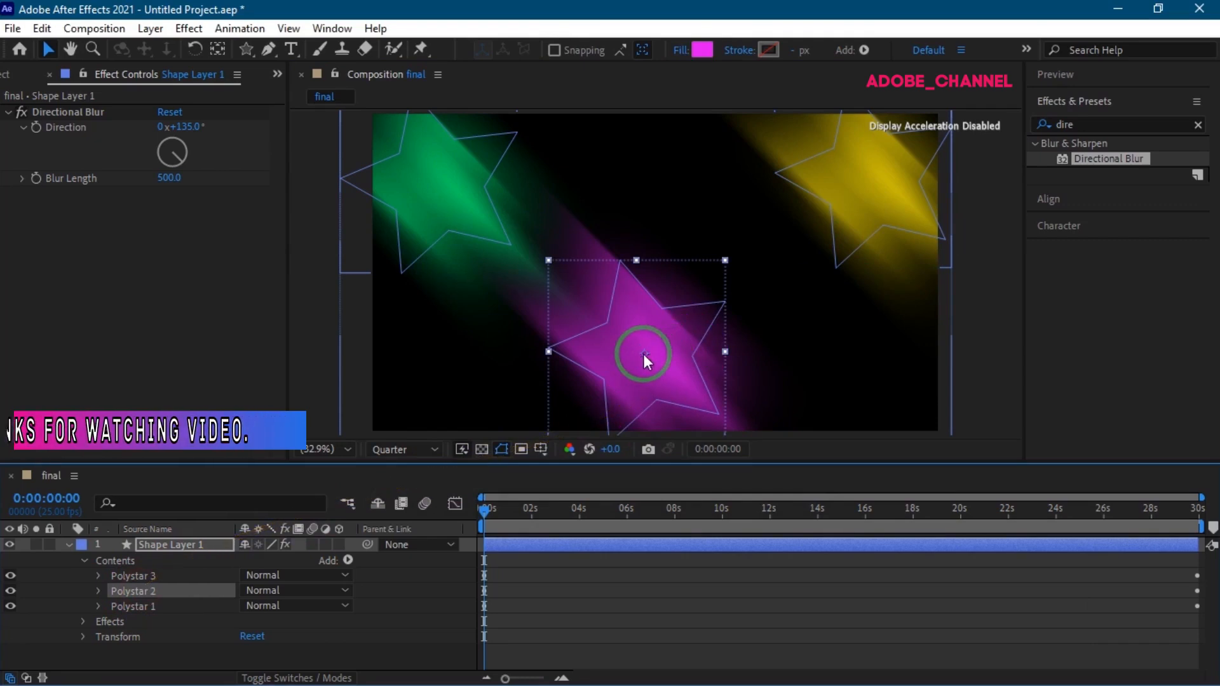
pyautogui.moveTo(661, 353)
pyautogui.mouseDown()
pyautogui.moveTo(682, 354)
pyautogui.moveTo(653, 354)
pyautogui.mouseUp()
pyautogui.click(867, 178)
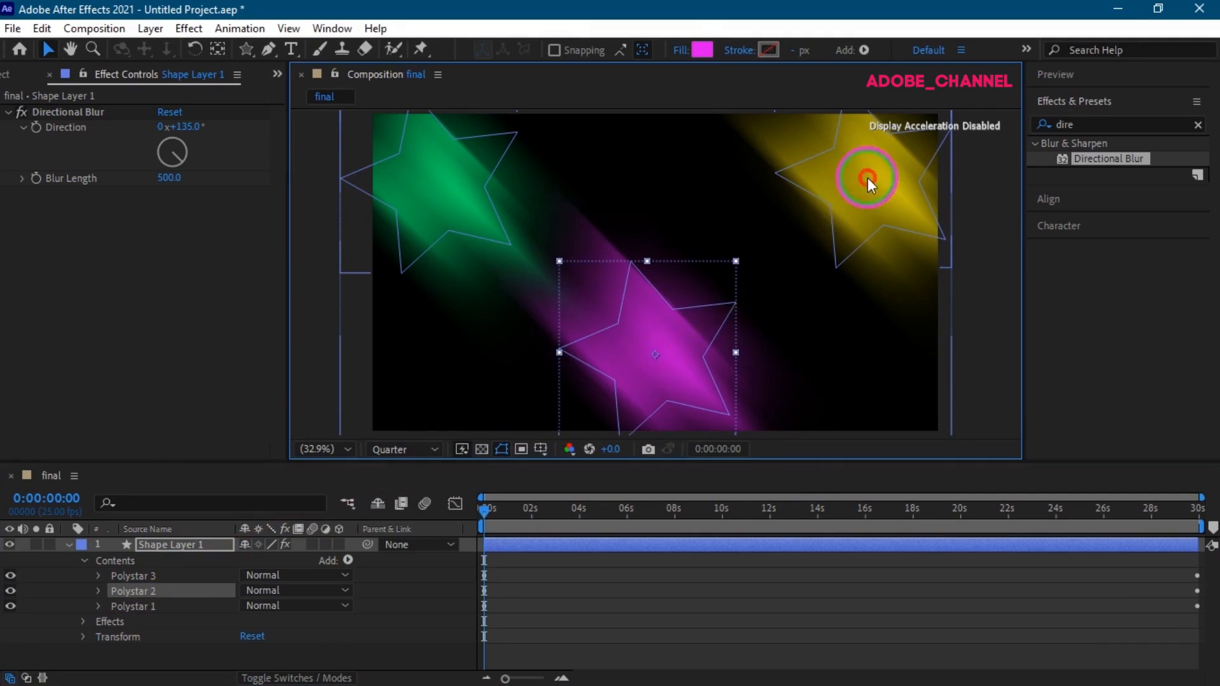
pyautogui.moveTo(873, 178); pyautogui.dragTo(741, 221)
# - Duplicate the yellow star, Polystar 3, and move the copy to the frame's upper center, above the magenta star
pyautogui.click(169, 575)
pyautogui.hotkey('ctrl', 'd')
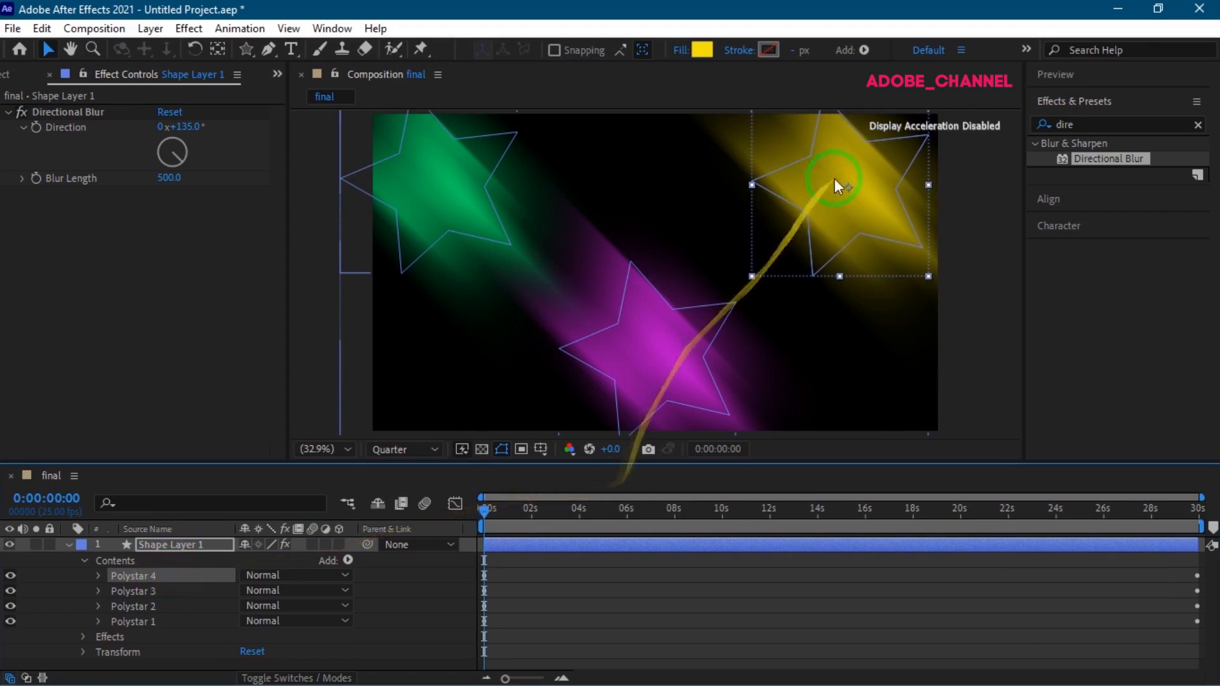
pyautogui.click(800, 188)
pyautogui.moveTo(799, 188); pyautogui.dragTo(654, 188)
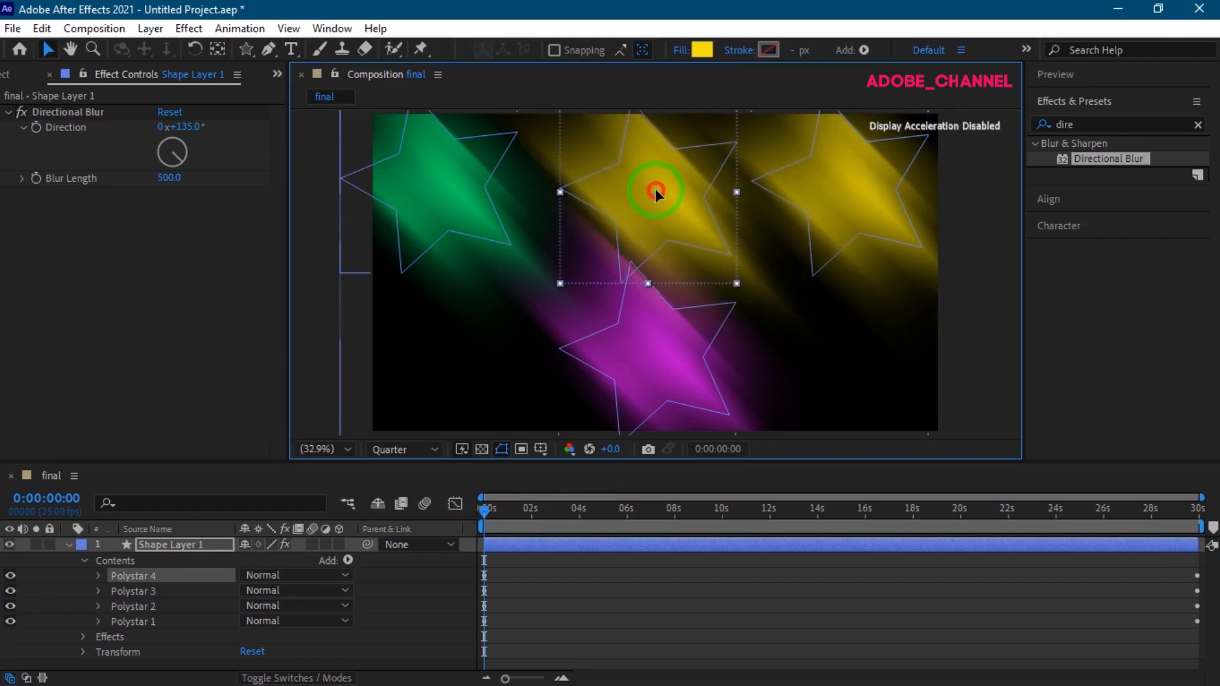
# - Change the fill color of the upper-center star to F40D9A
pyautogui.click(702, 49)
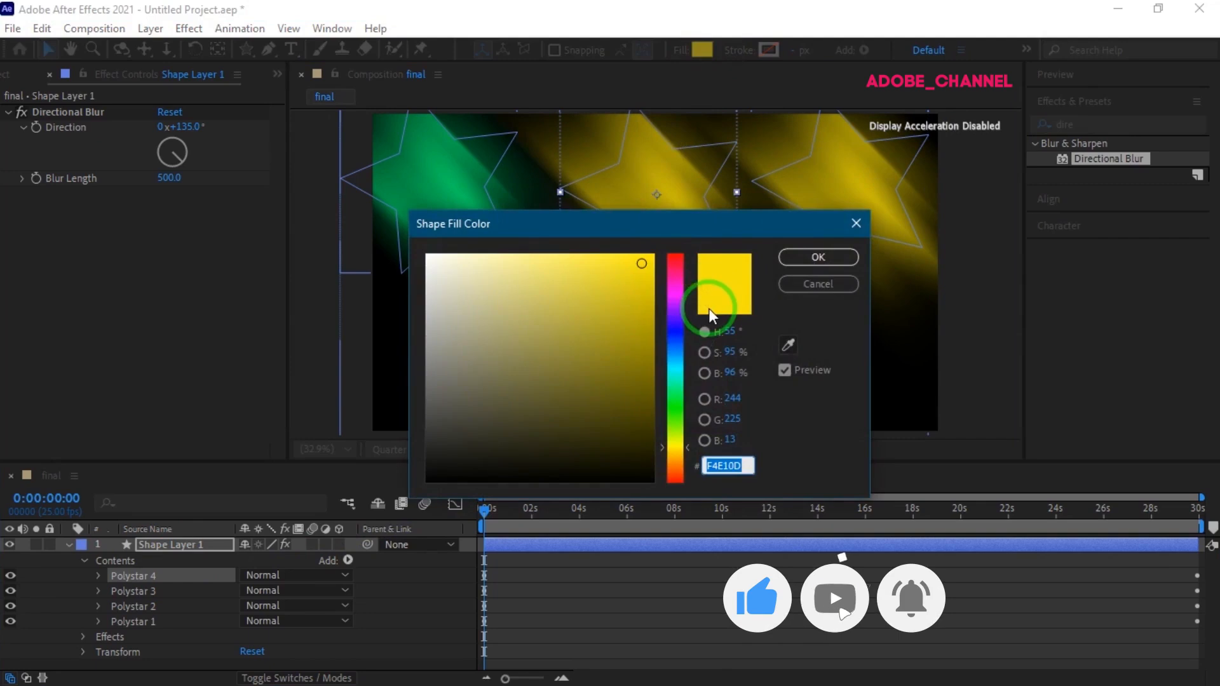
pyautogui.write('F40D')
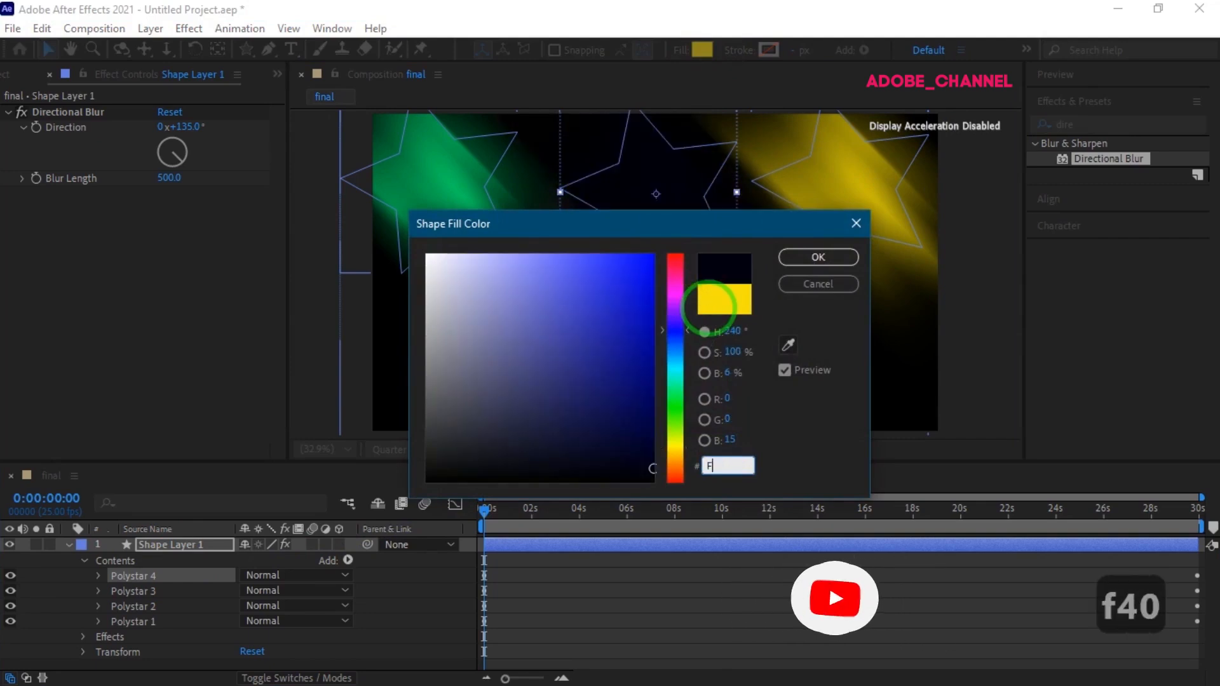
pyautogui.write('9')
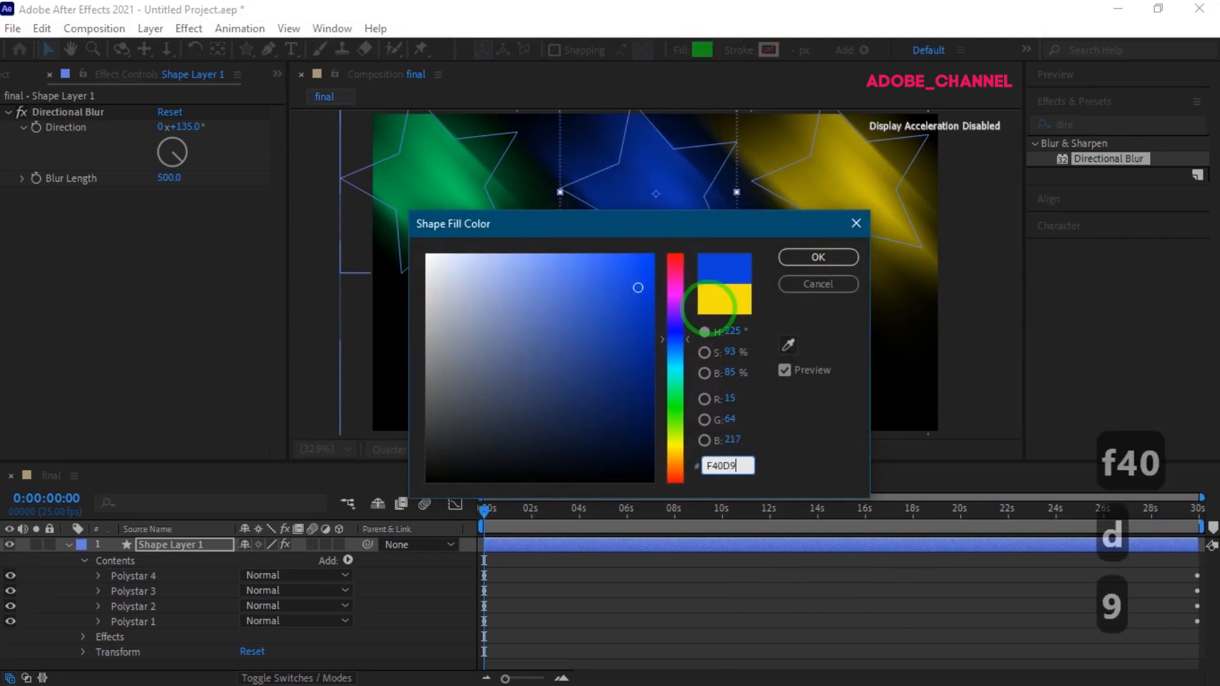
pyautogui.write('A')
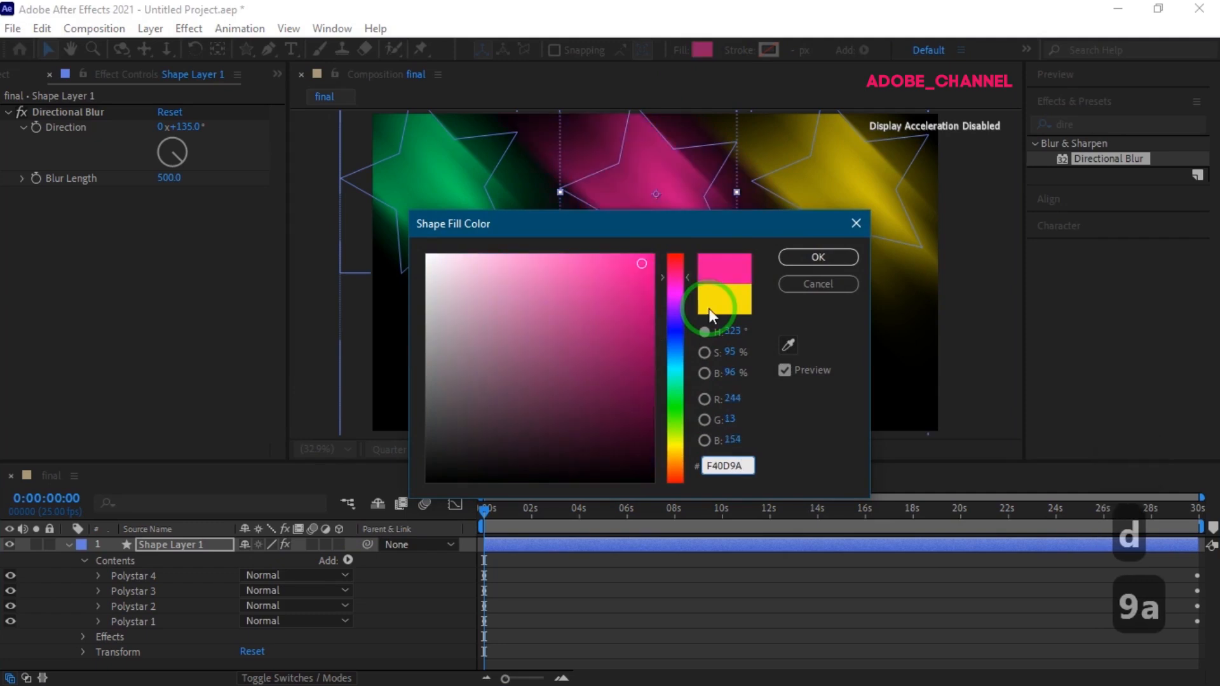
pyautogui.click(819, 258)
# - Set Polystar 4's path Rotation to -3 revolutions at the end of the timeline so it spins in reverse
pyautogui.click(101, 579)
pyautogui.click(98, 577)
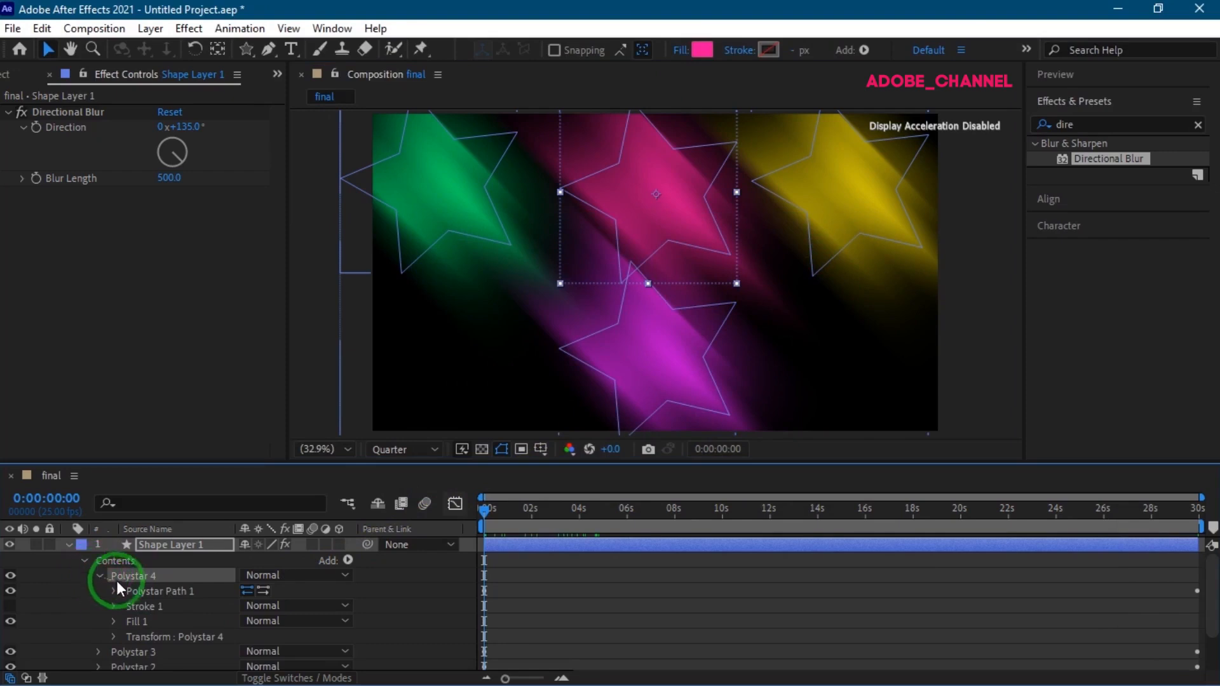
pyautogui.click(114, 591)
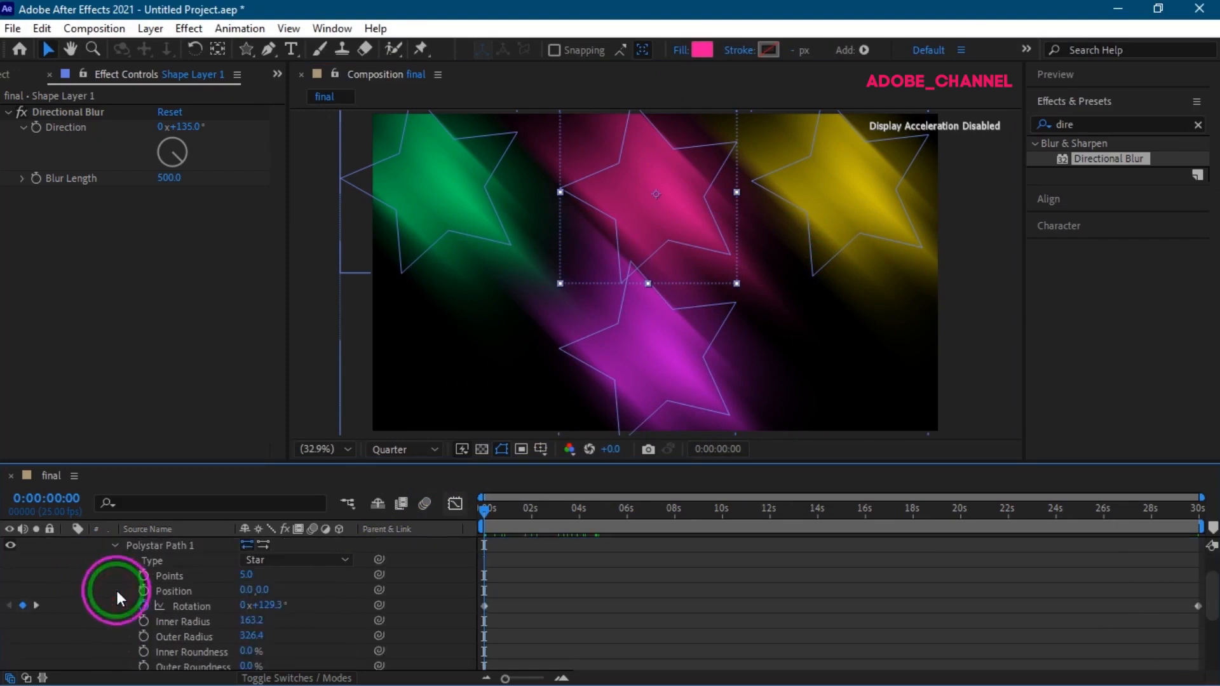
pyautogui.moveTo(491, 516); pyautogui.dragTo(1198, 518)
pyautogui.click(243, 605)
pyautogui.write('-3')
pyautogui.press('Return')
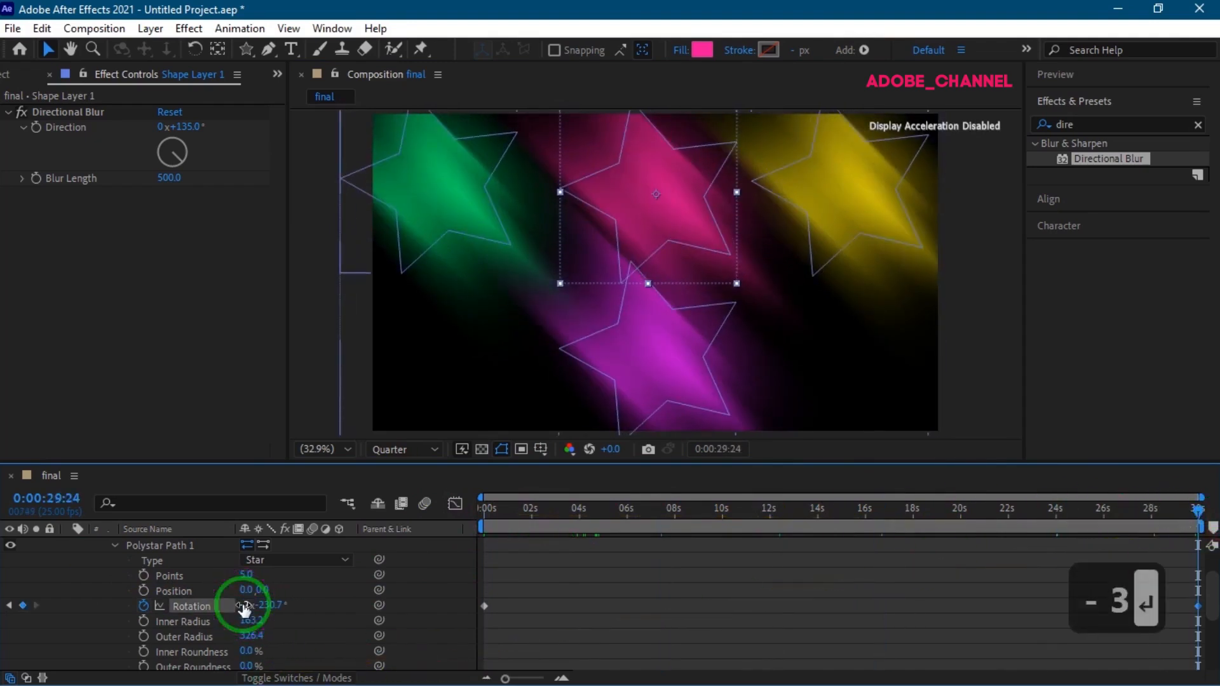
pyautogui.click(113, 546)
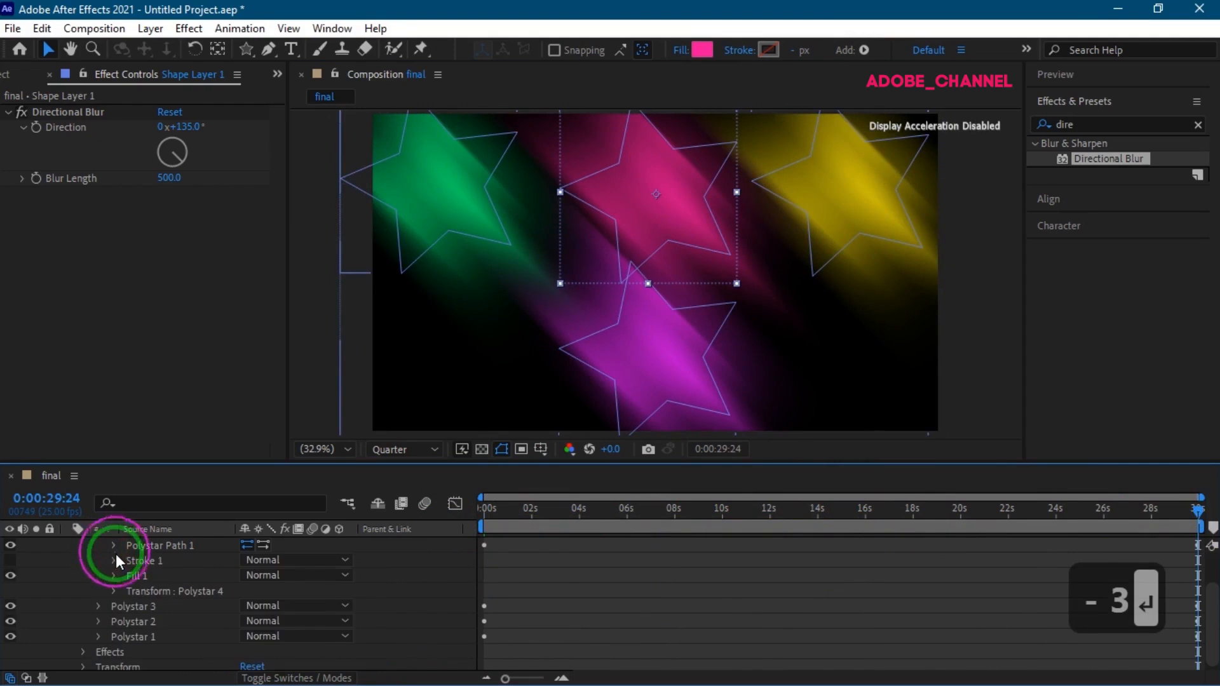
pyautogui.scroll(2, 116, 554)
pyautogui.click(102, 574)
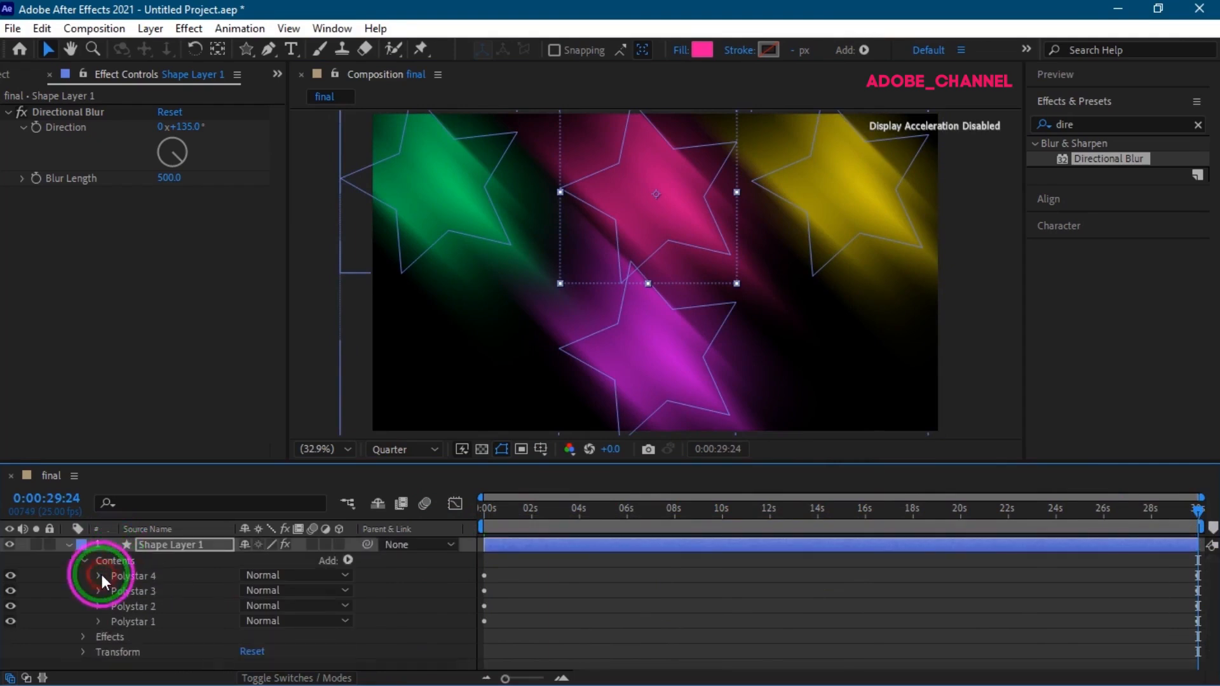
# - Duplicate the pink star, Polystar 4, and move the copy to the frame's lower-left corner, below the green star
pyautogui.click(144, 575)
pyautogui.hotkey('ctrl', 'd')
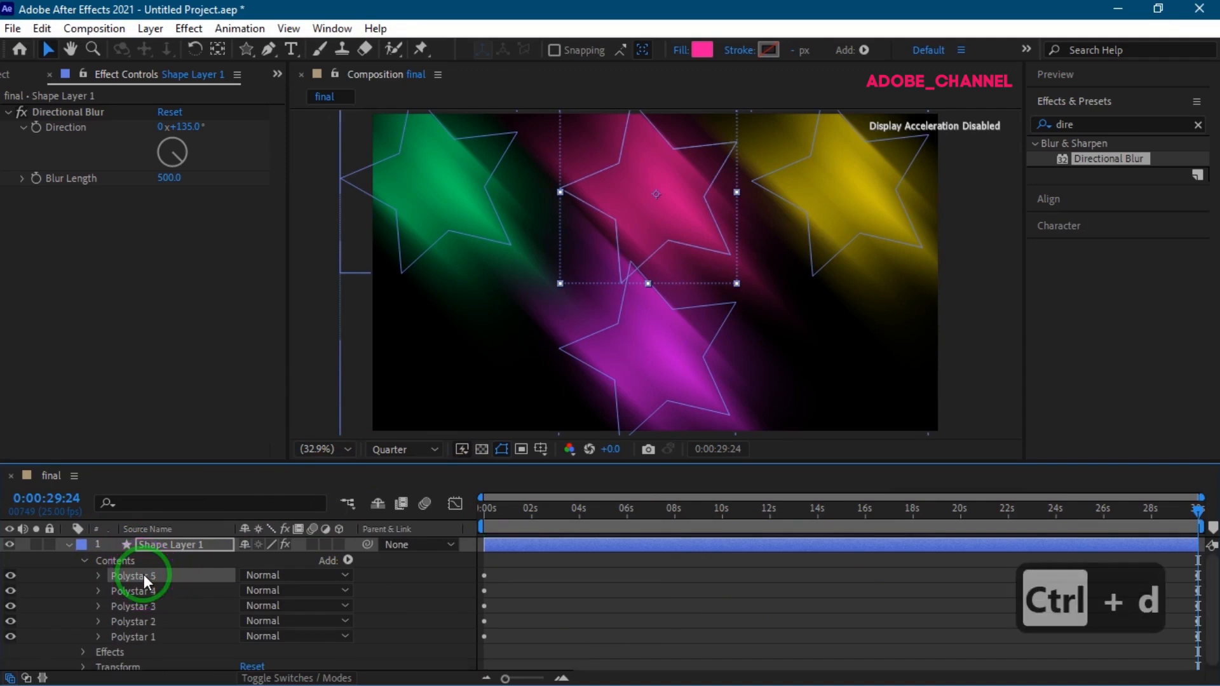
pyautogui.moveTo(654, 193); pyautogui.dragTo(456, 356)
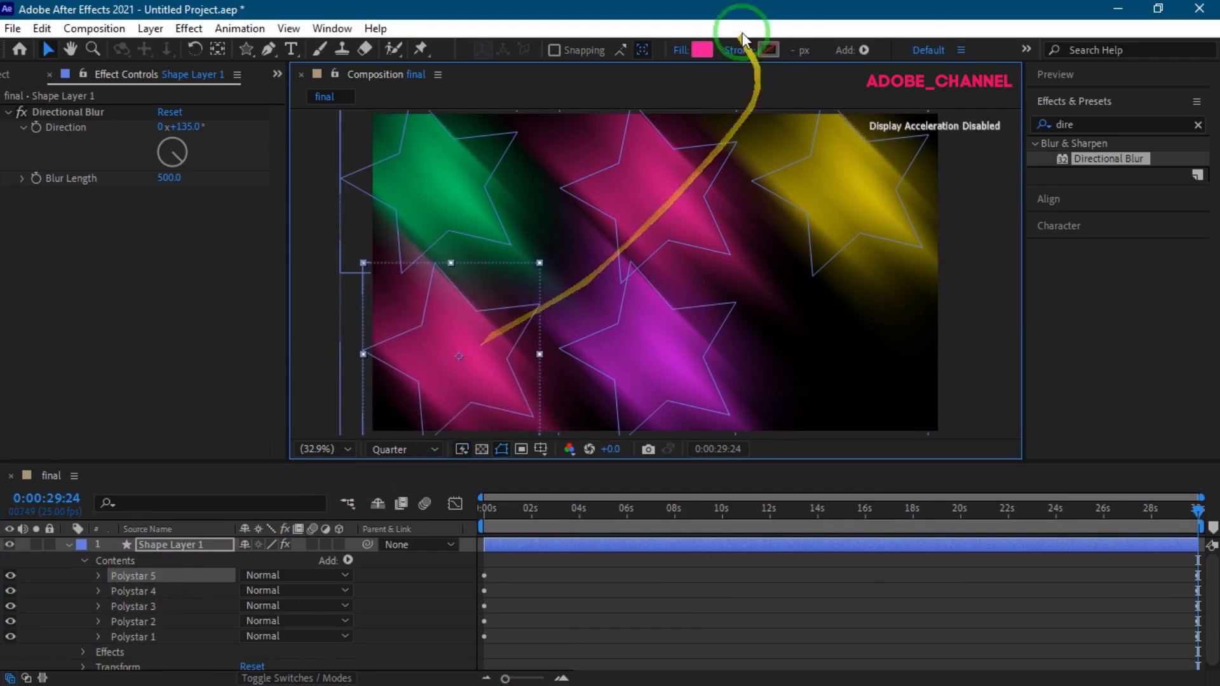
# - Change the fill color of the lower-left star to 0D23F4
pyautogui.click(702, 49)
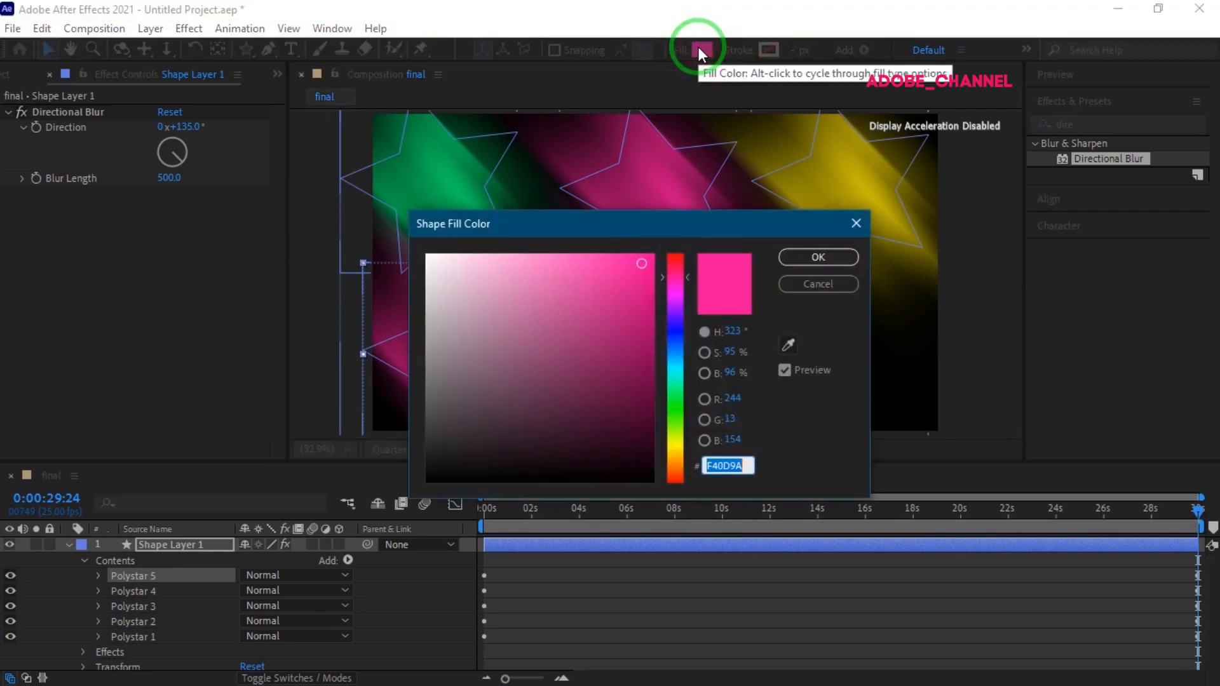
pyautogui.write('0d23')
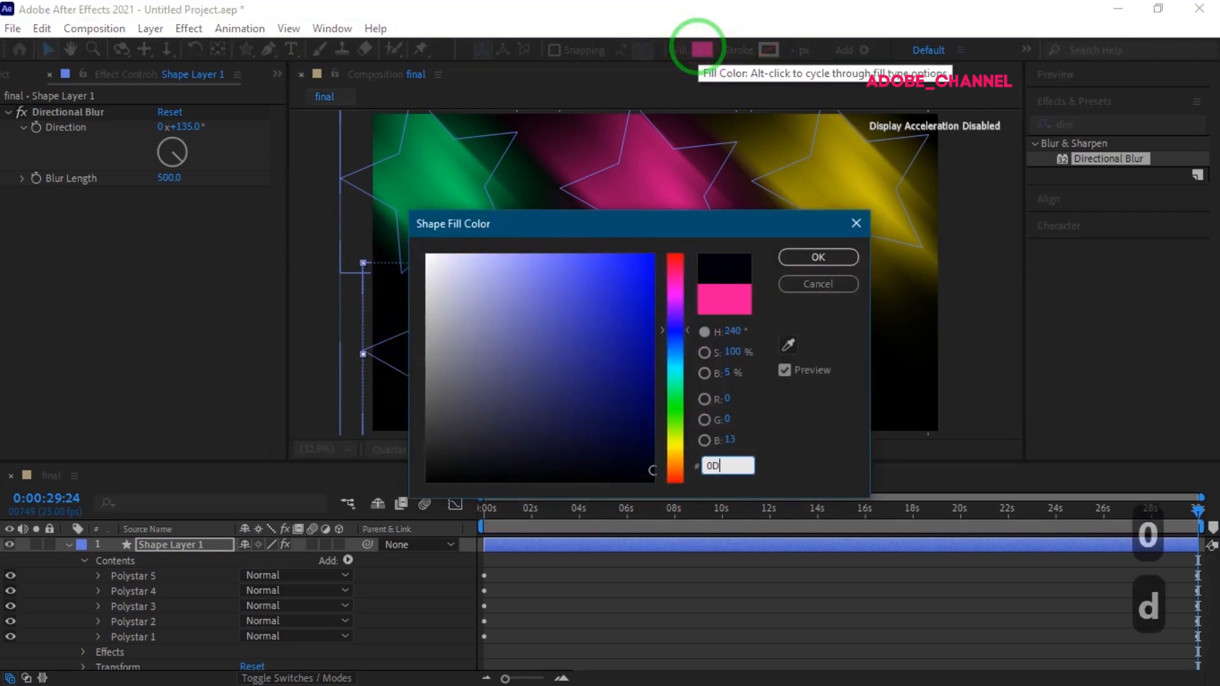
pyautogui.write('f4')
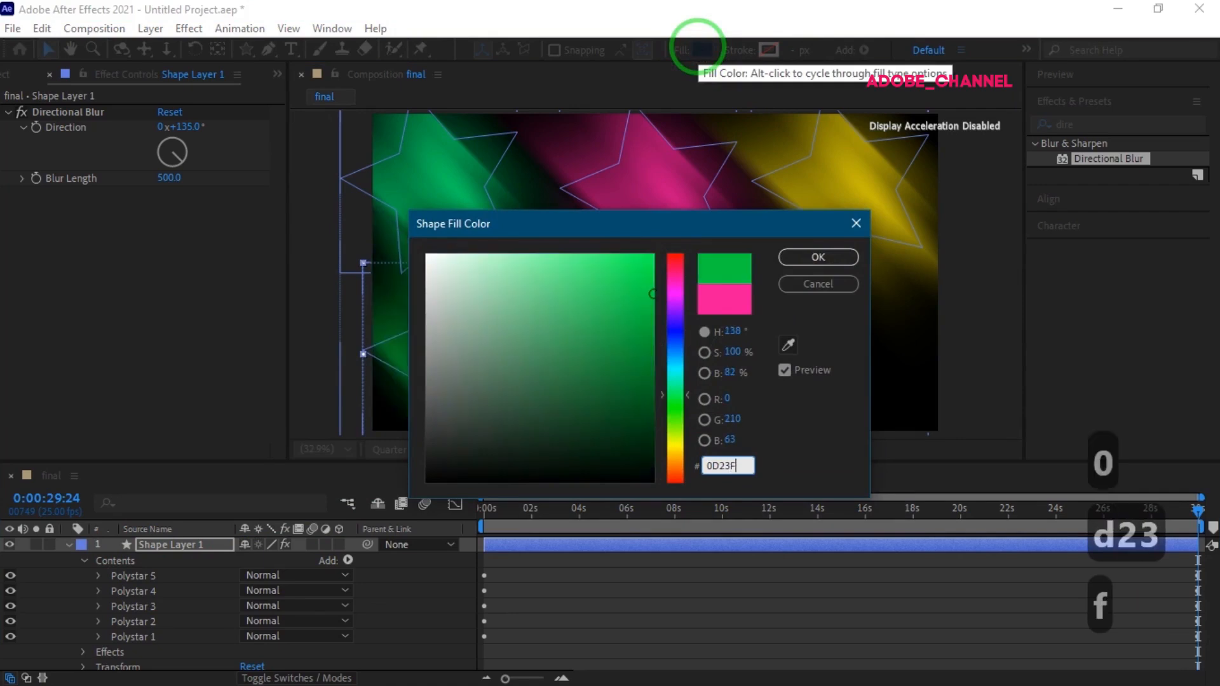
pyautogui.press('Return')
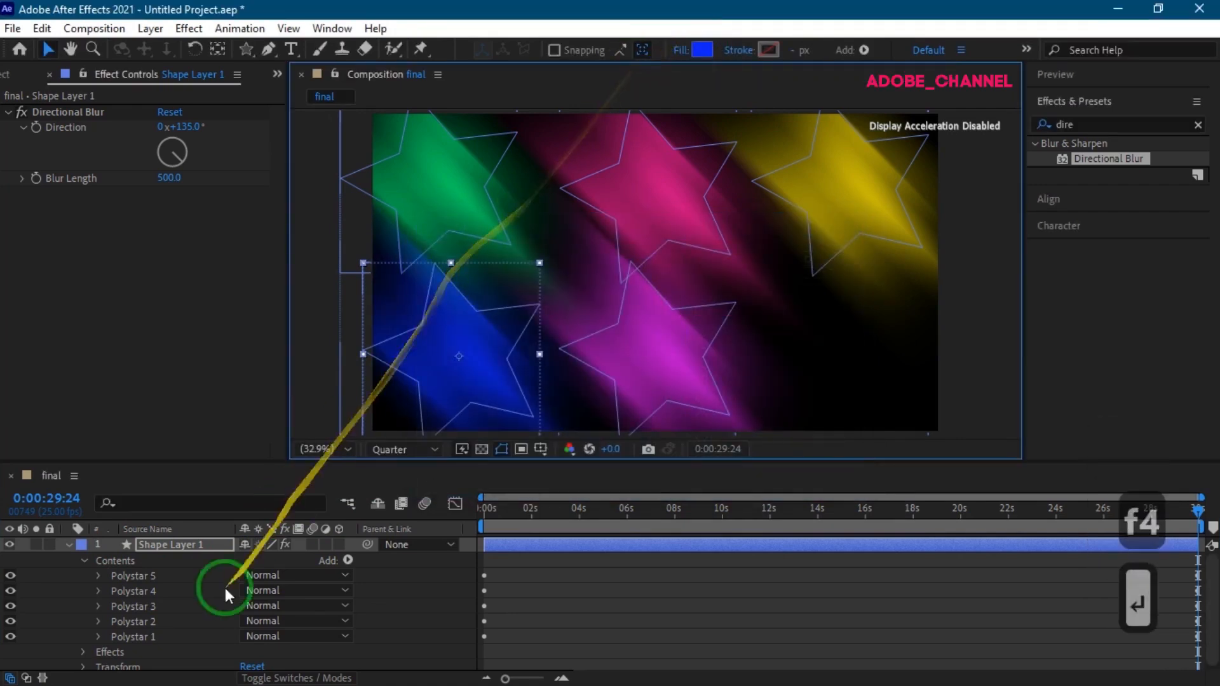
# - Duplicate the blue star, Polystar 5, and move the copy to the frame's lower-right corner, below the yellow star
pyautogui.click(162, 576)
pyautogui.hotkey('ctrl', 'd')
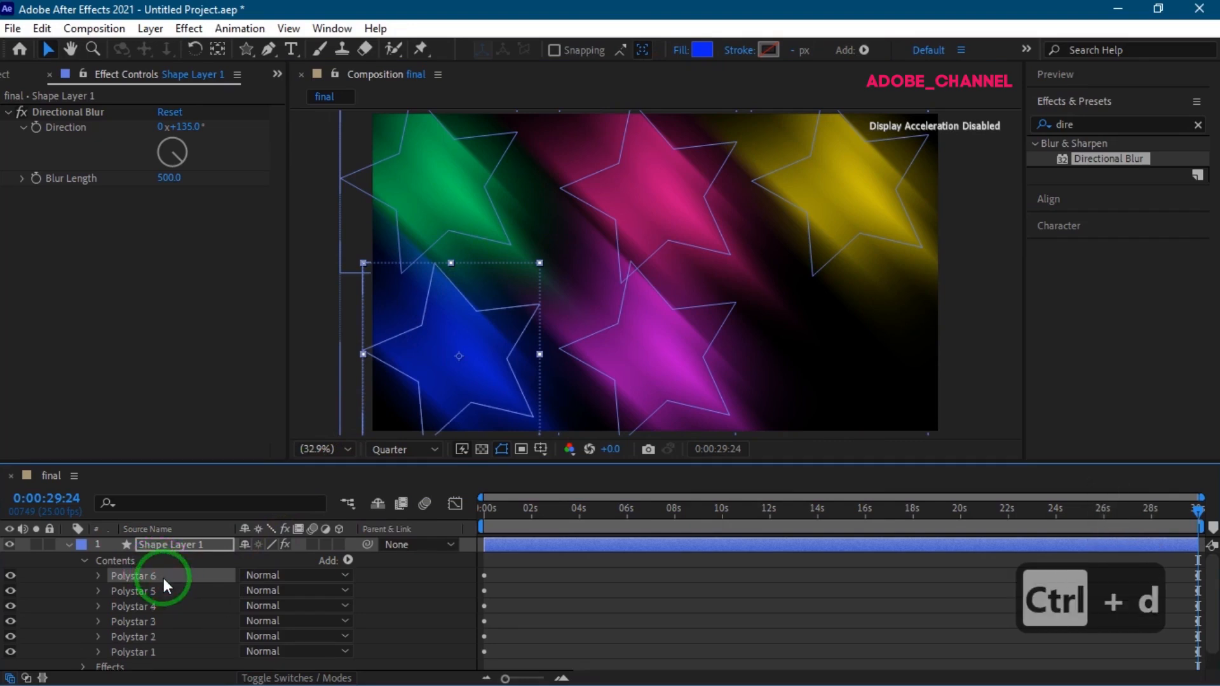
pyautogui.moveTo(461, 357); pyautogui.dragTo(755, 367)
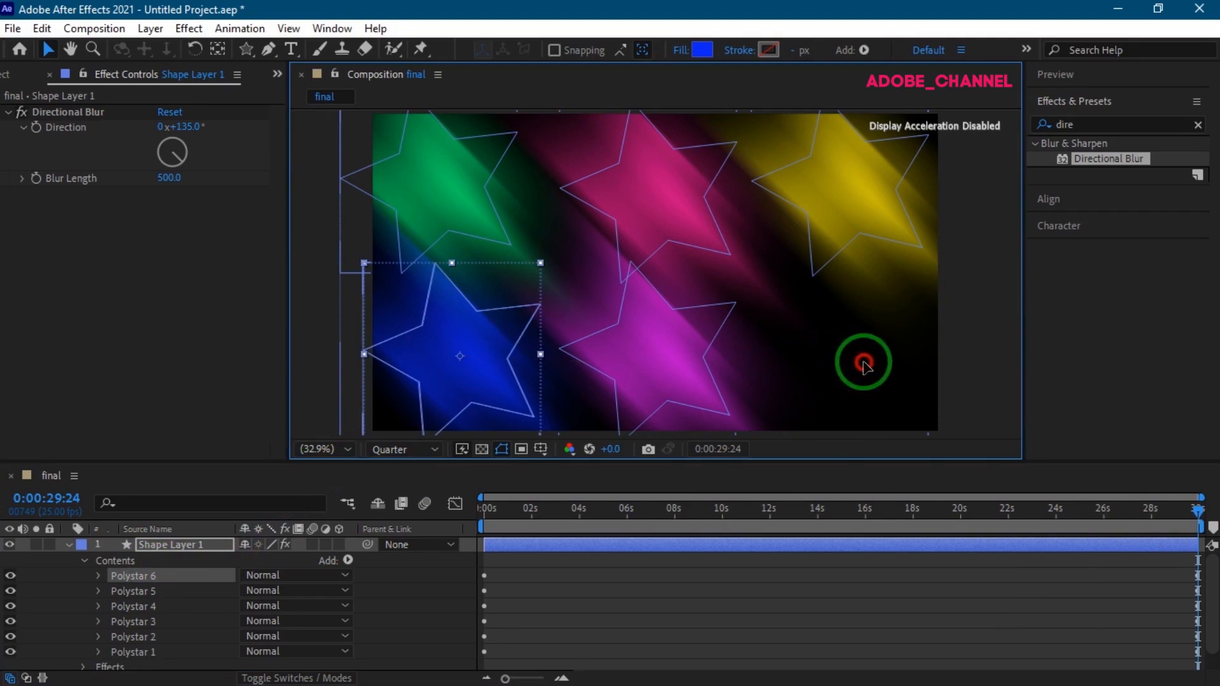
pyautogui.moveTo(871, 365)
pyautogui.mouseDown()
pyautogui.moveTo(839, 354)
pyautogui.moveTo(857, 357)
pyautogui.mouseUp()
# - Change the fill color of the lower-right star to F45F0D
pyautogui.click(703, 50)
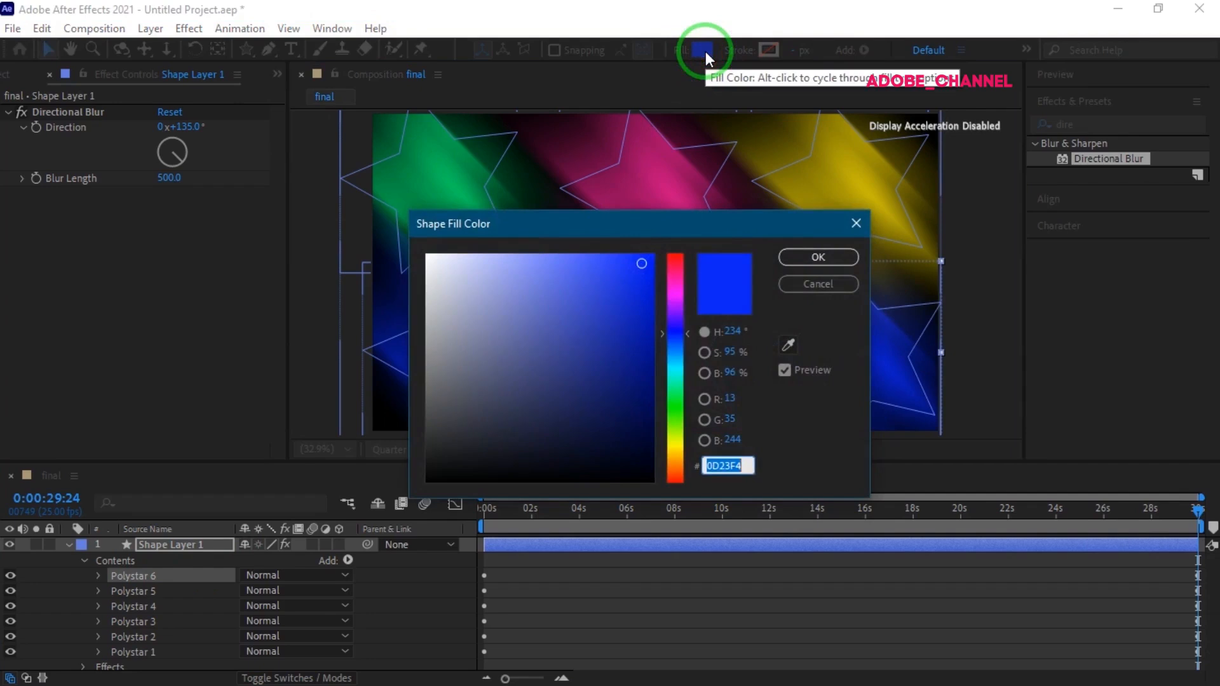
pyautogui.write('F45')
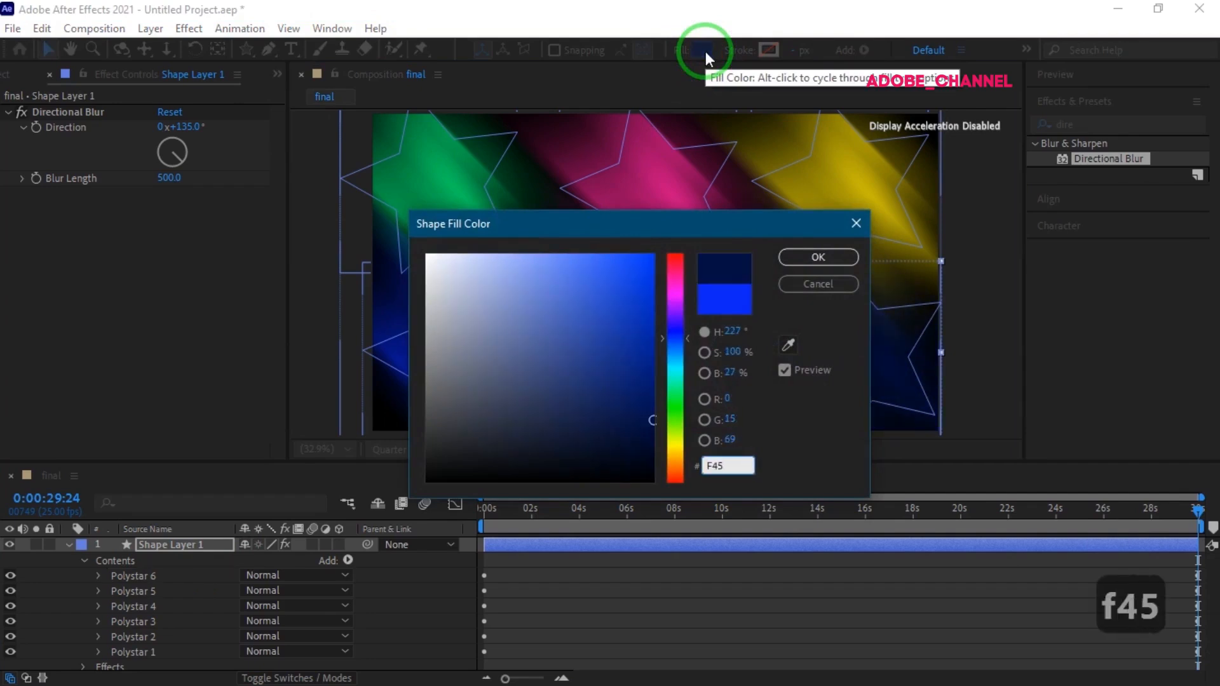
pyautogui.write('F')
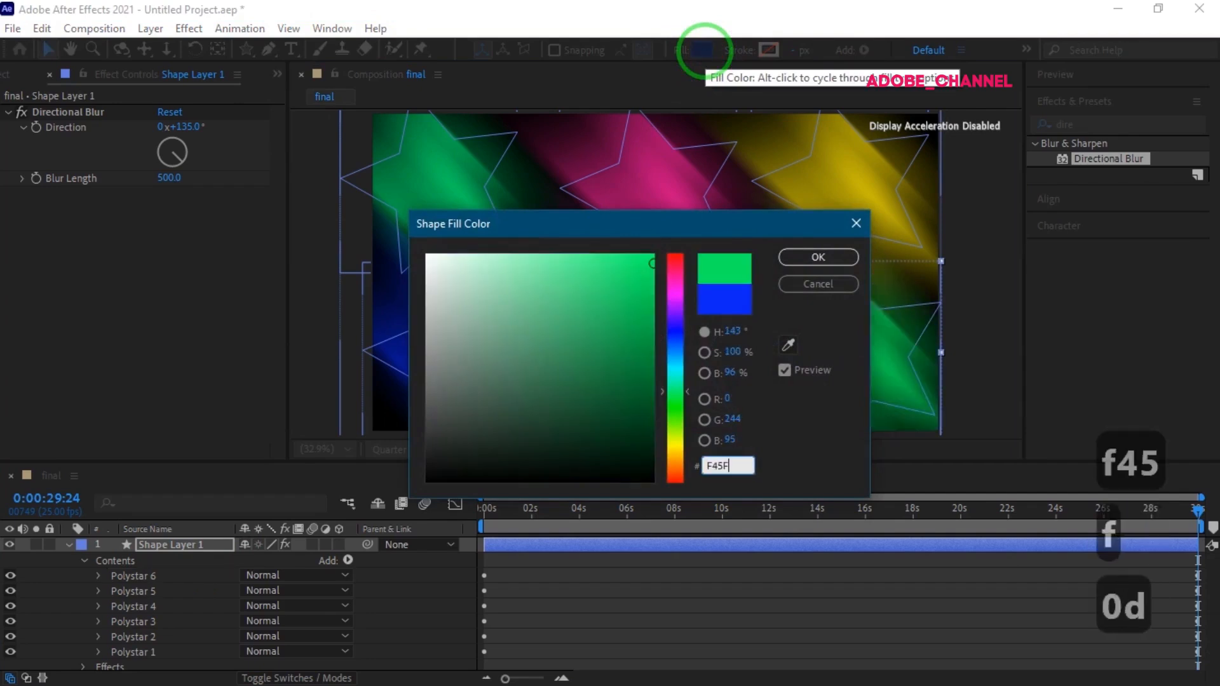
pyautogui.write('0D')
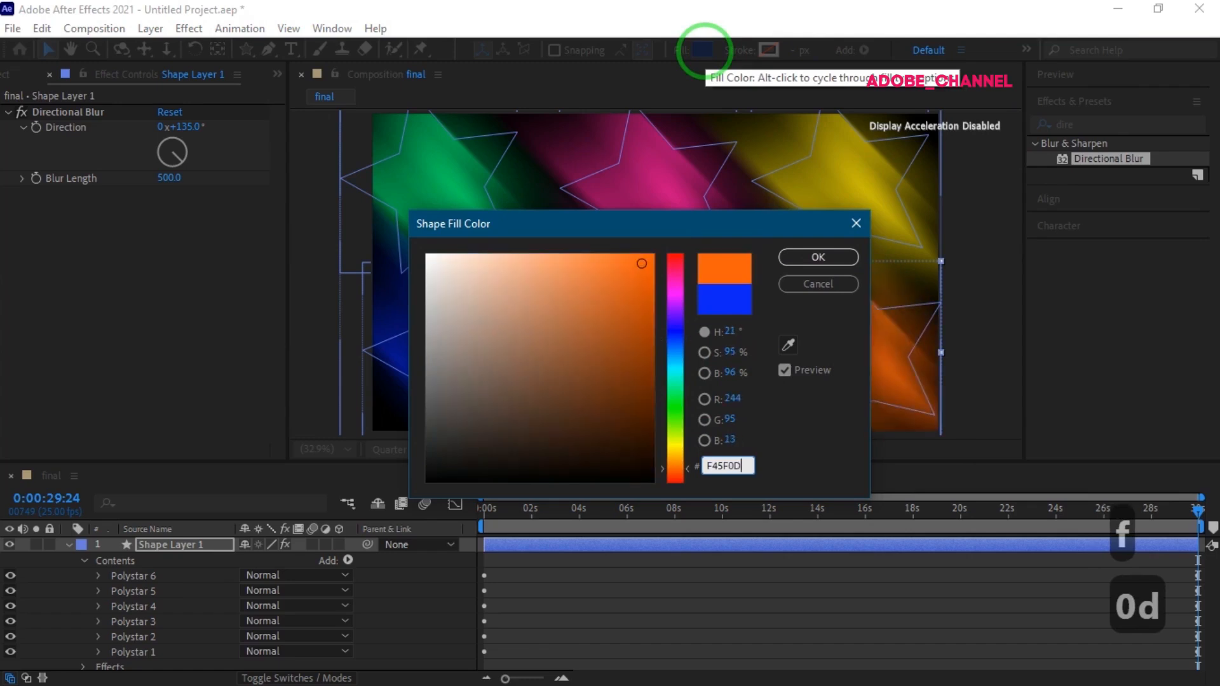
pyautogui.click(817, 257)
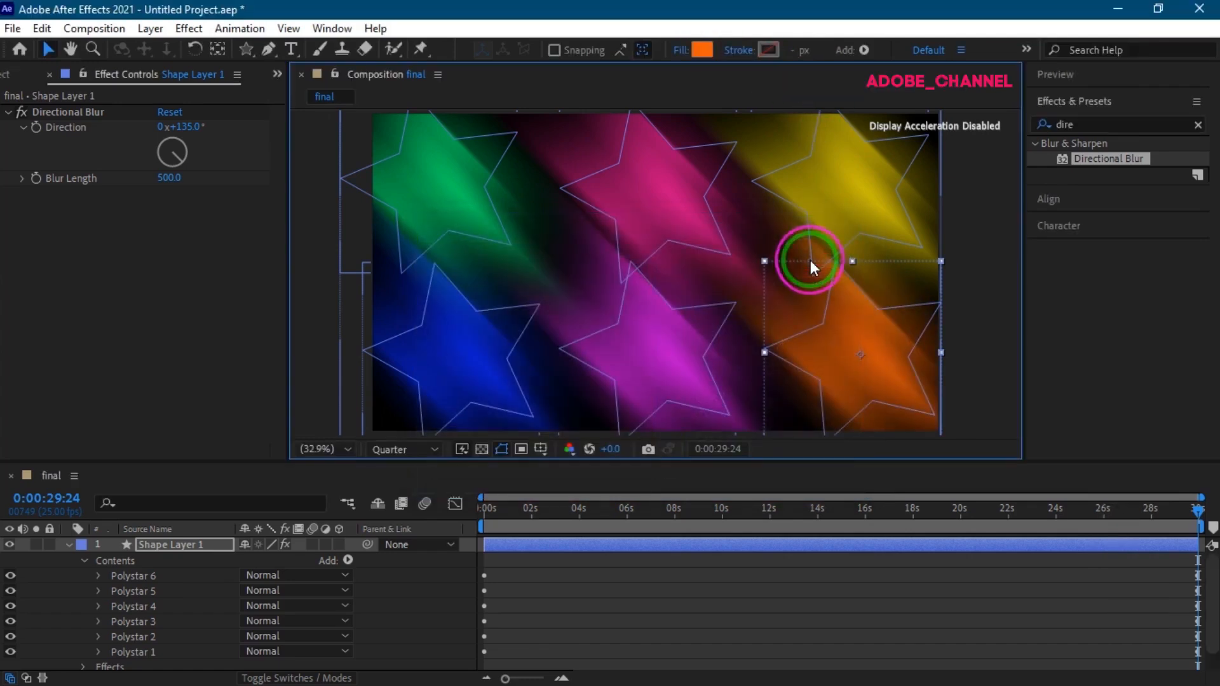
# - Play a short preview of the composition to check the motion of the rotating blurred stars, and stop it
pyautogui.click(1112, 79)
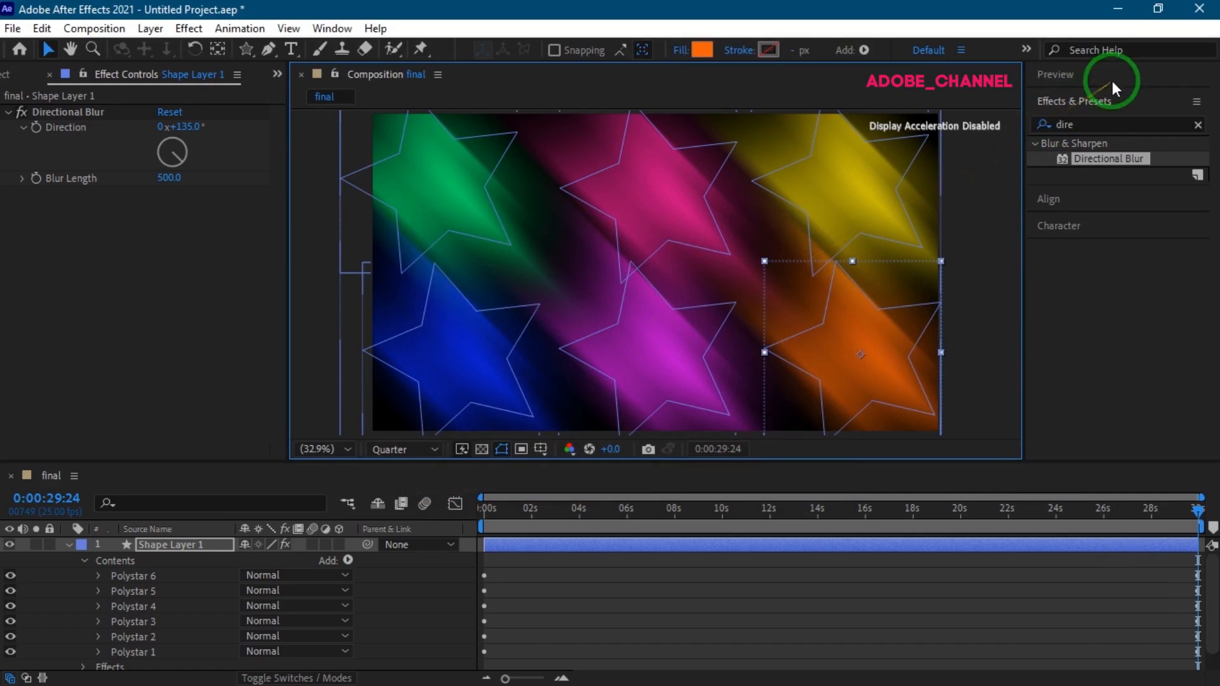
pyautogui.click(1113, 100)
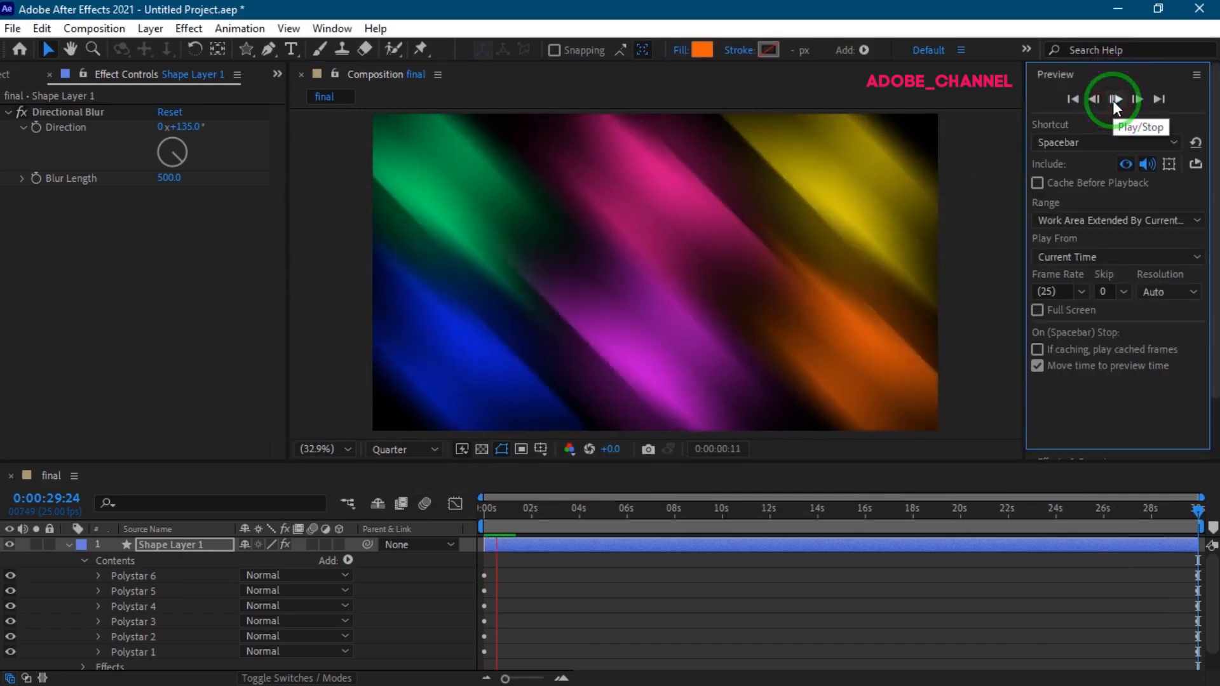
pyautogui.click(1112, 101)
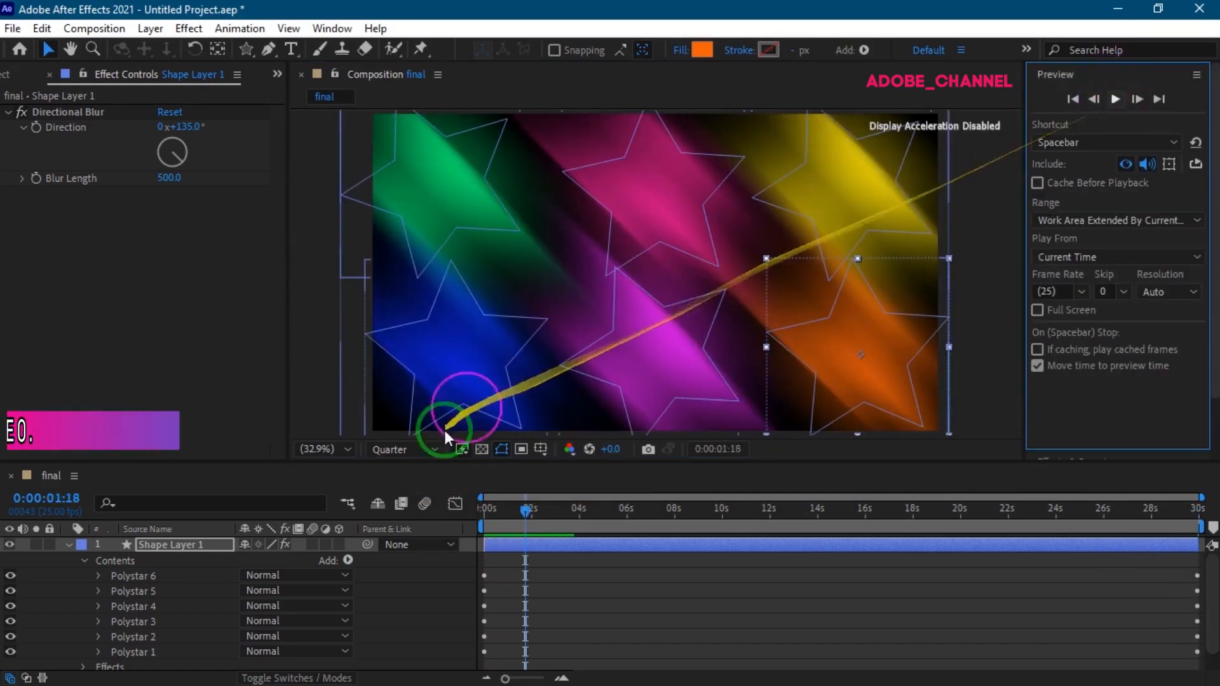
# - Collapse the shape layer's properties and add a new adjustment layer above it in the final composition
pyautogui.click(84, 560)
pyautogui.click(67, 544)
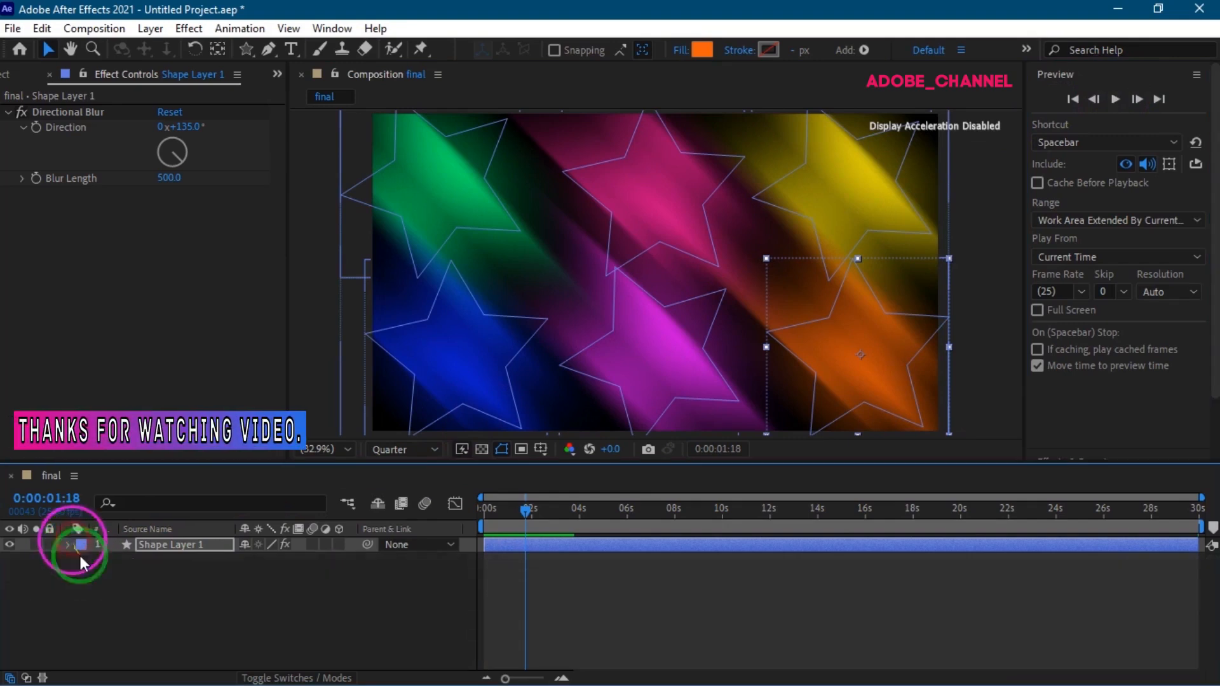
pyautogui.rightClick(174, 596)
pyautogui.moveTo(260, 380)
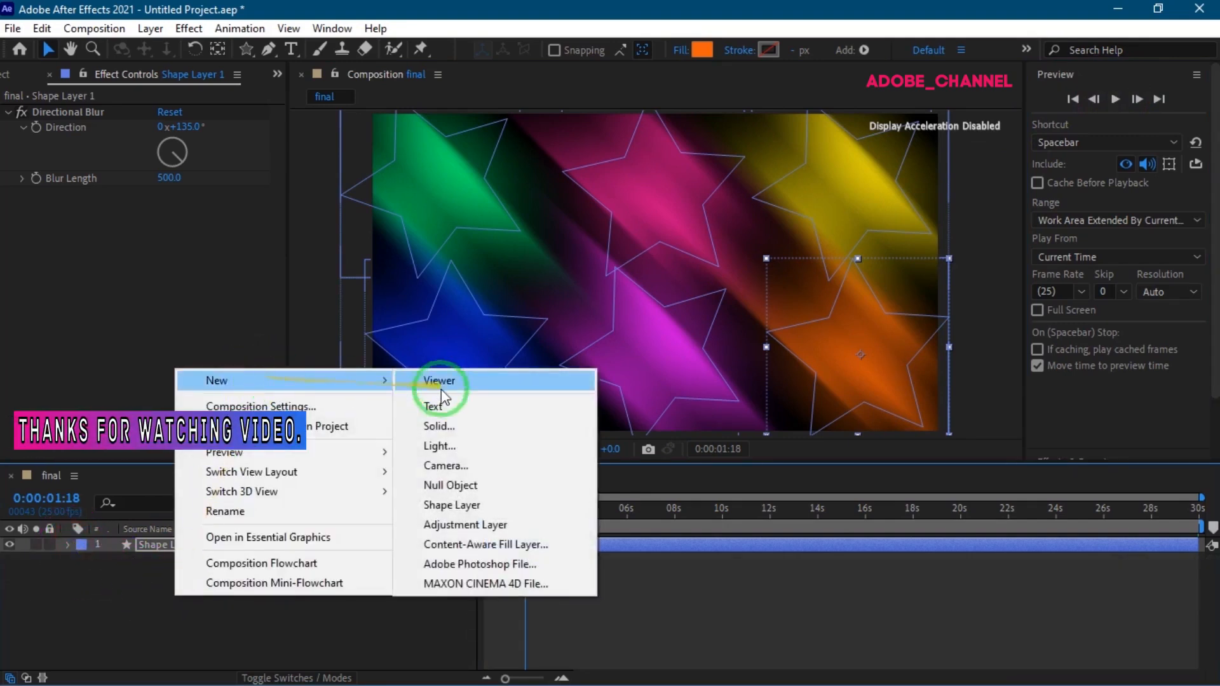
pyautogui.click(450, 524)
# - Find the Stylize Glow effect and apply it to the adjustment layer
pyautogui.click(1047, 75)
pyautogui.click(1119, 105)
pyautogui.moveTo(1109, 124); pyautogui.dragTo(1027, 139)
pyautogui.write('glo')
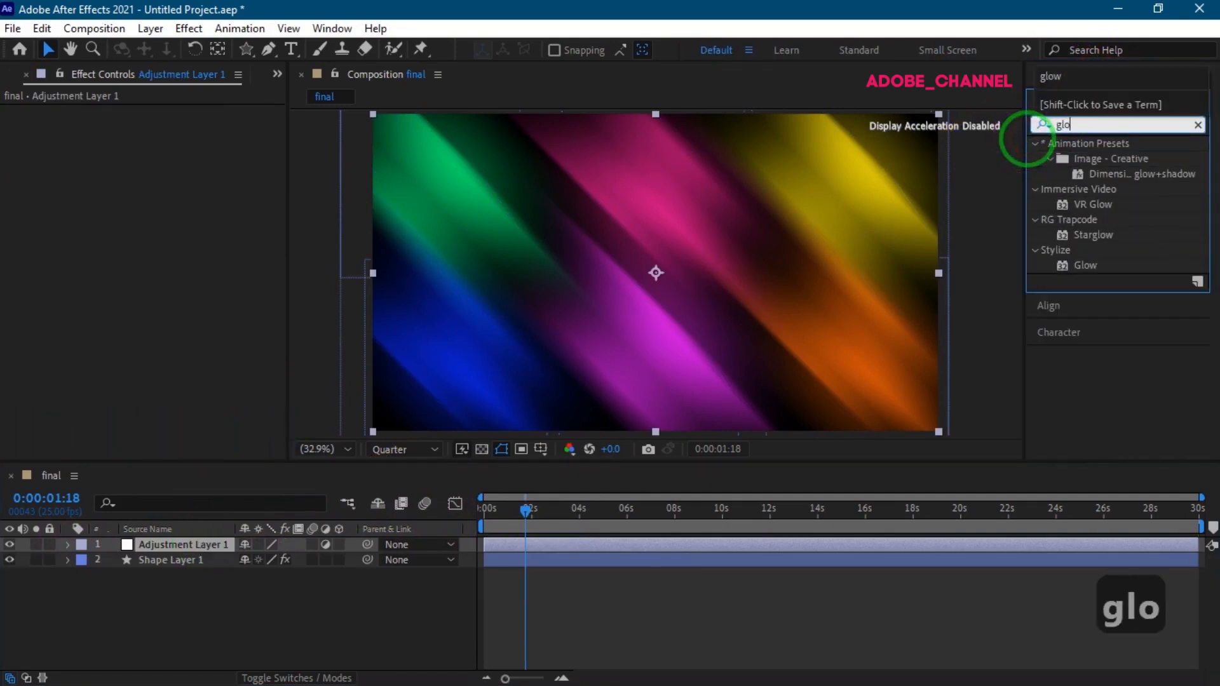
pyautogui.write('w')
pyautogui.doubleClick(1085, 266)
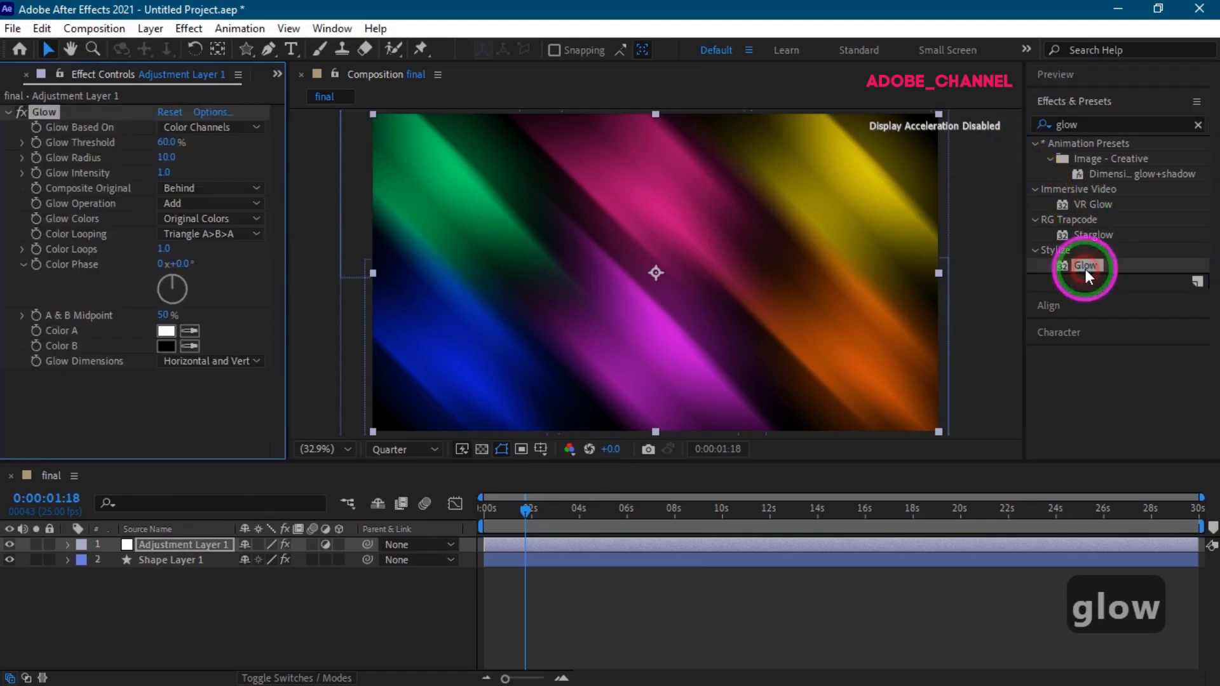
# - Set the adjustment layer's Glow Threshold to 90% and Glow Radius to 80
pyautogui.click(168, 144)
pyautogui.write('90')
pyautogui.press('Return')
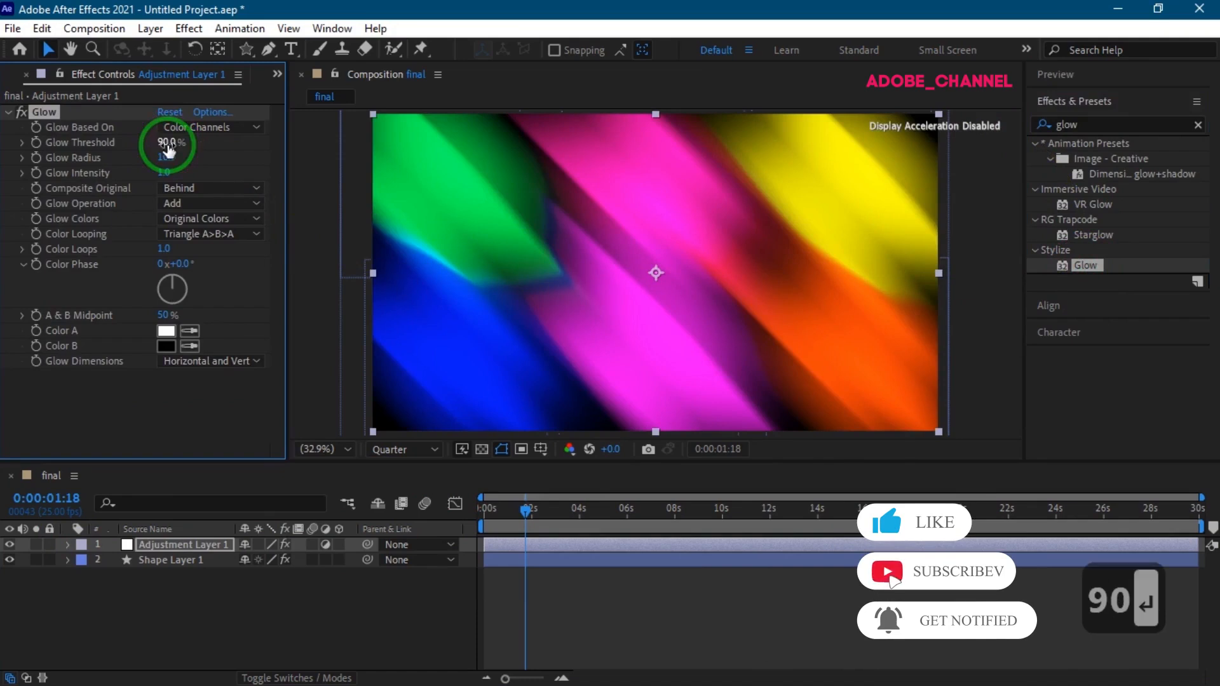
pyautogui.click(167, 157)
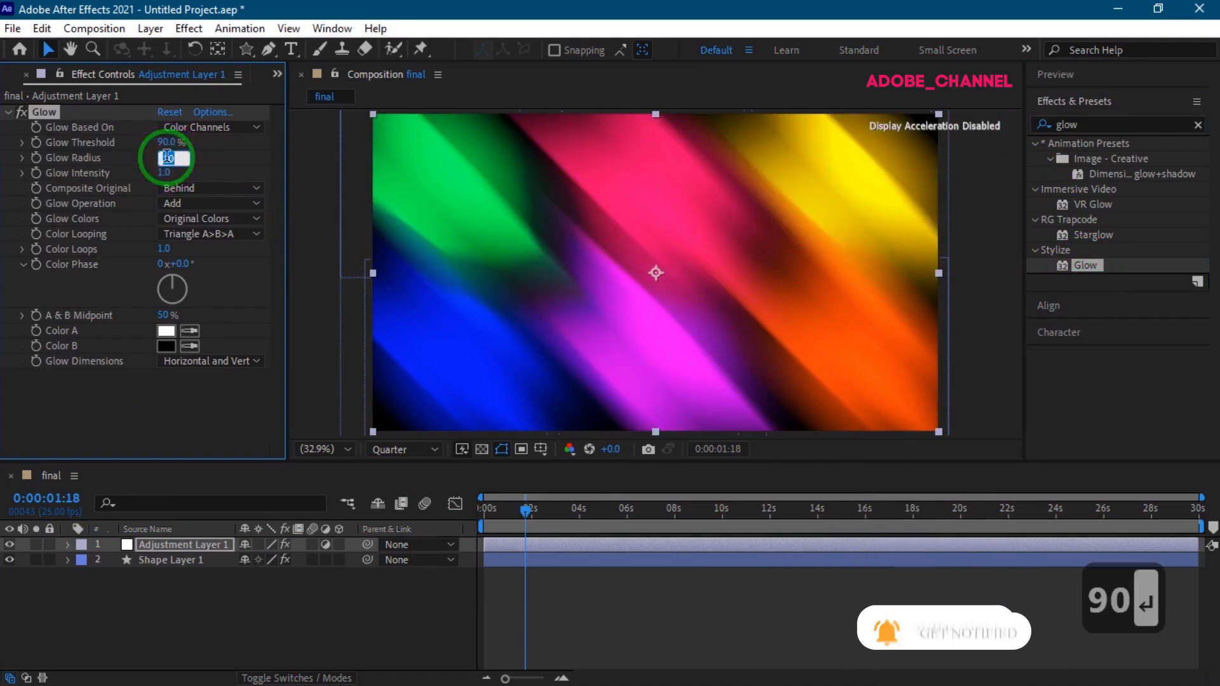
pyautogui.write('80')
pyautogui.press('Return')
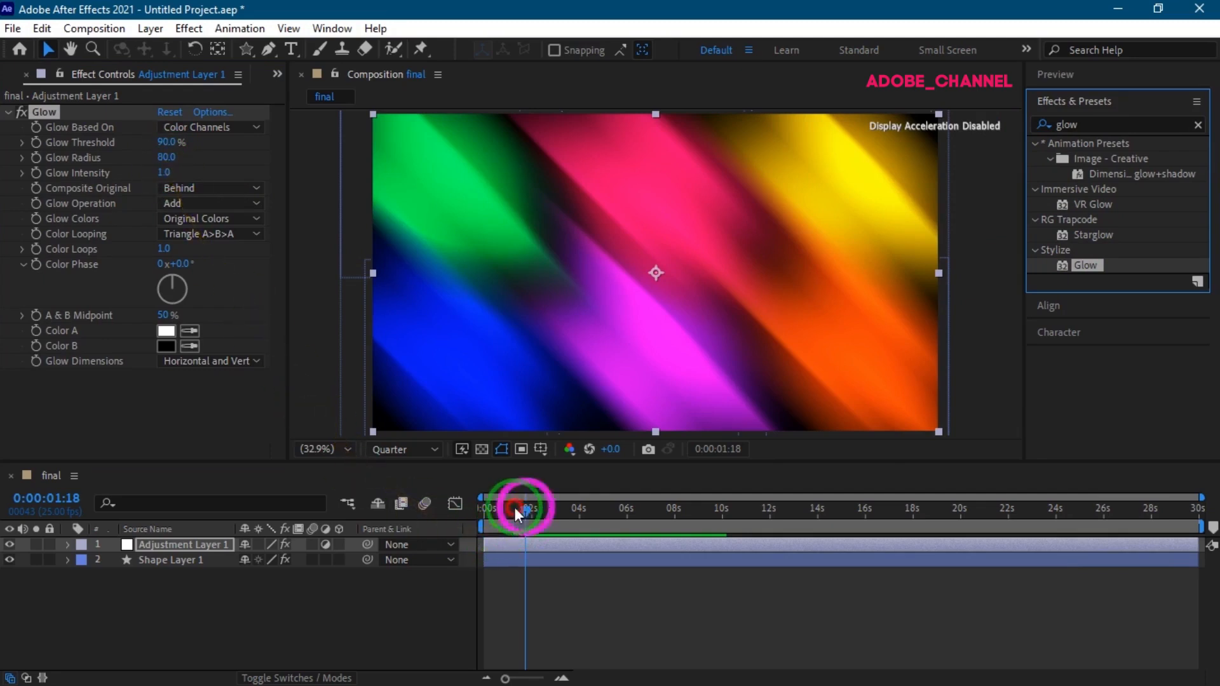
# - Preview the glowing gradient animation from the start of the composition and stop playback about halfway through
pyautogui.moveTo(518, 513); pyautogui.dragTo(428, 507)
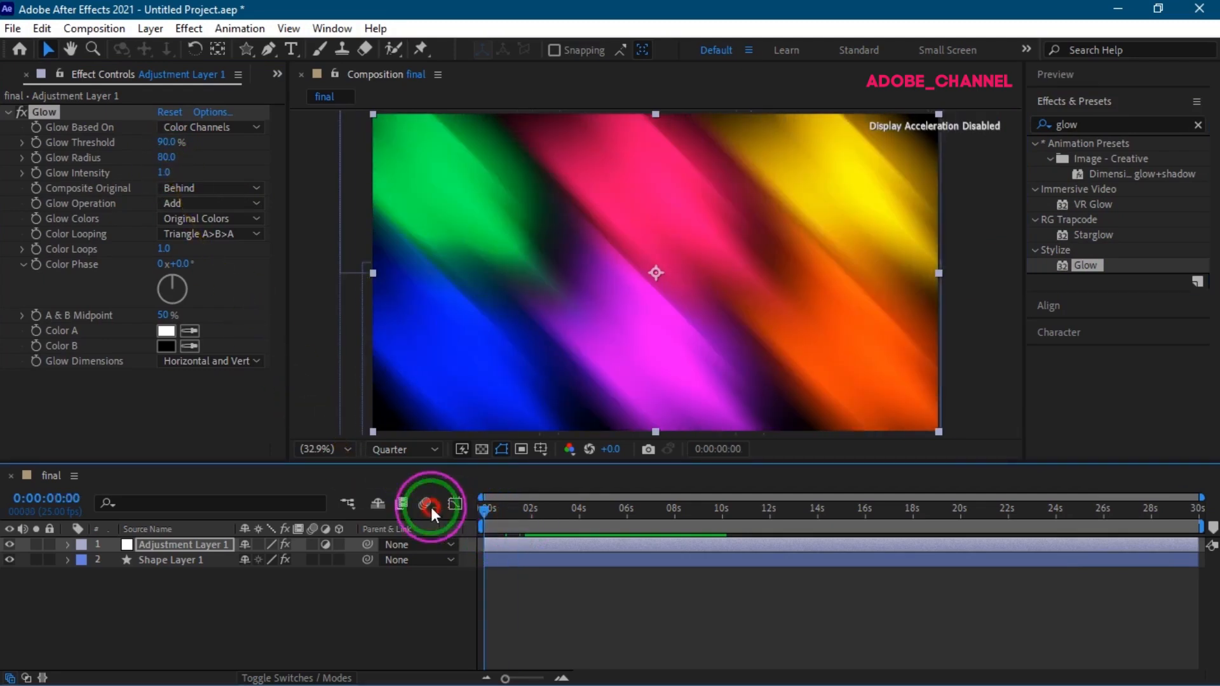
pyautogui.click(1106, 78)
pyautogui.click(1114, 99)
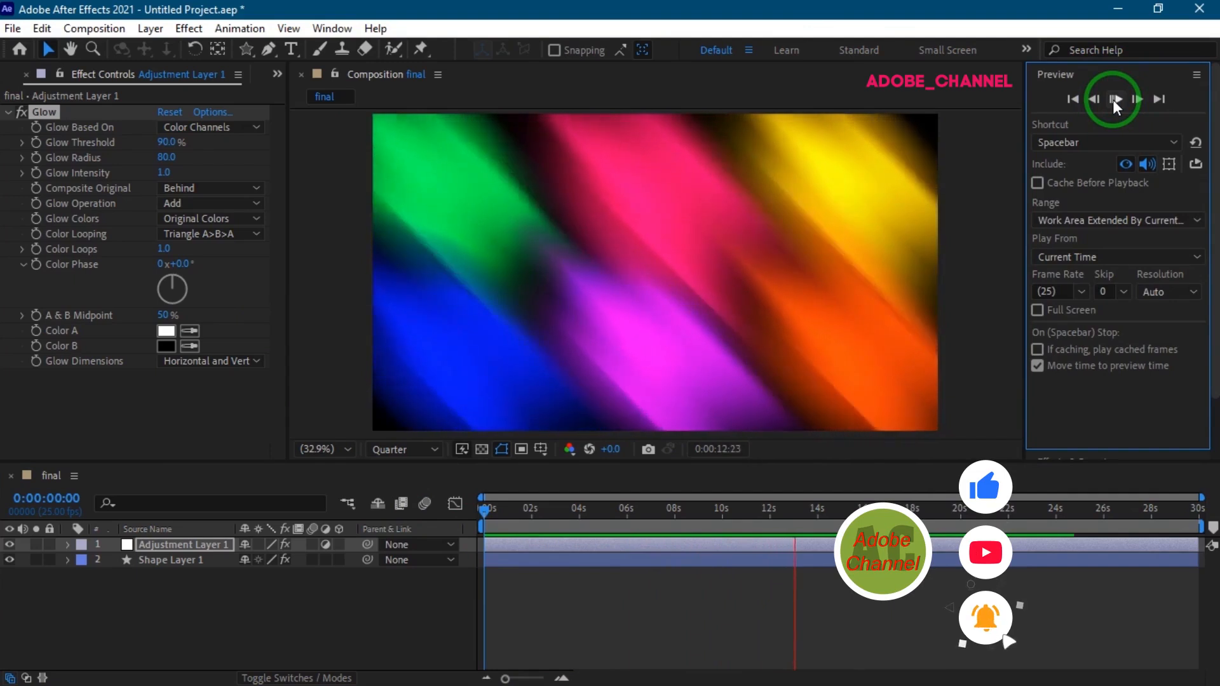
pyautogui.click(1115, 99)
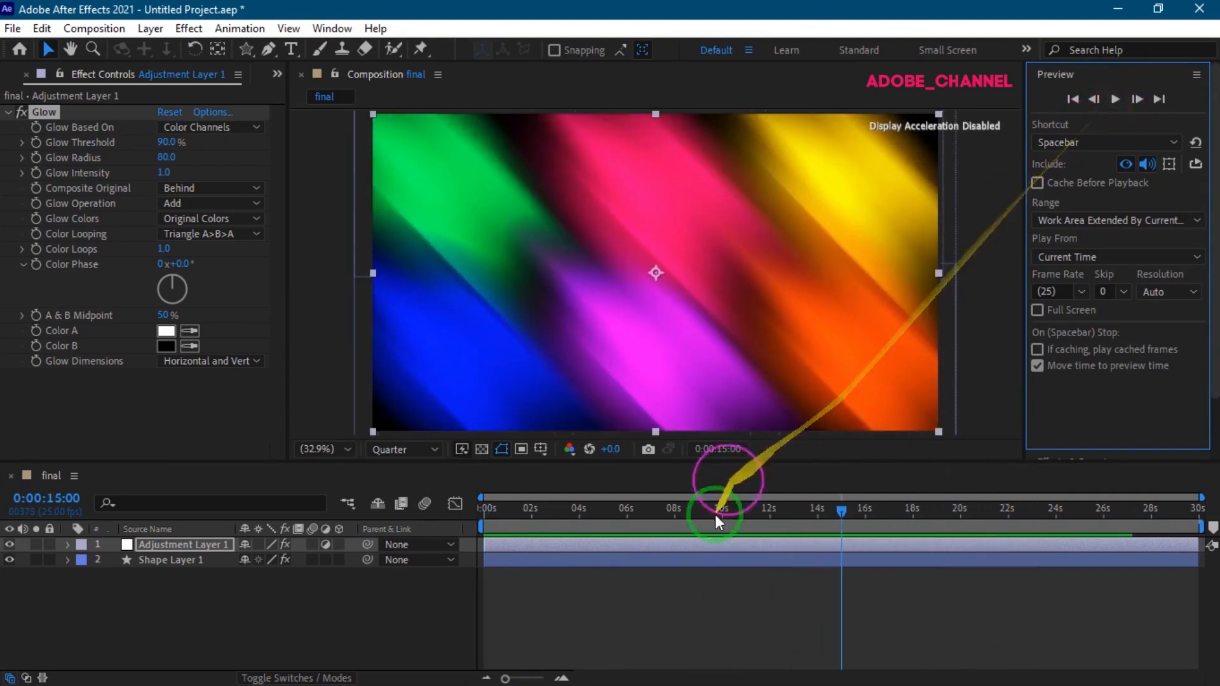